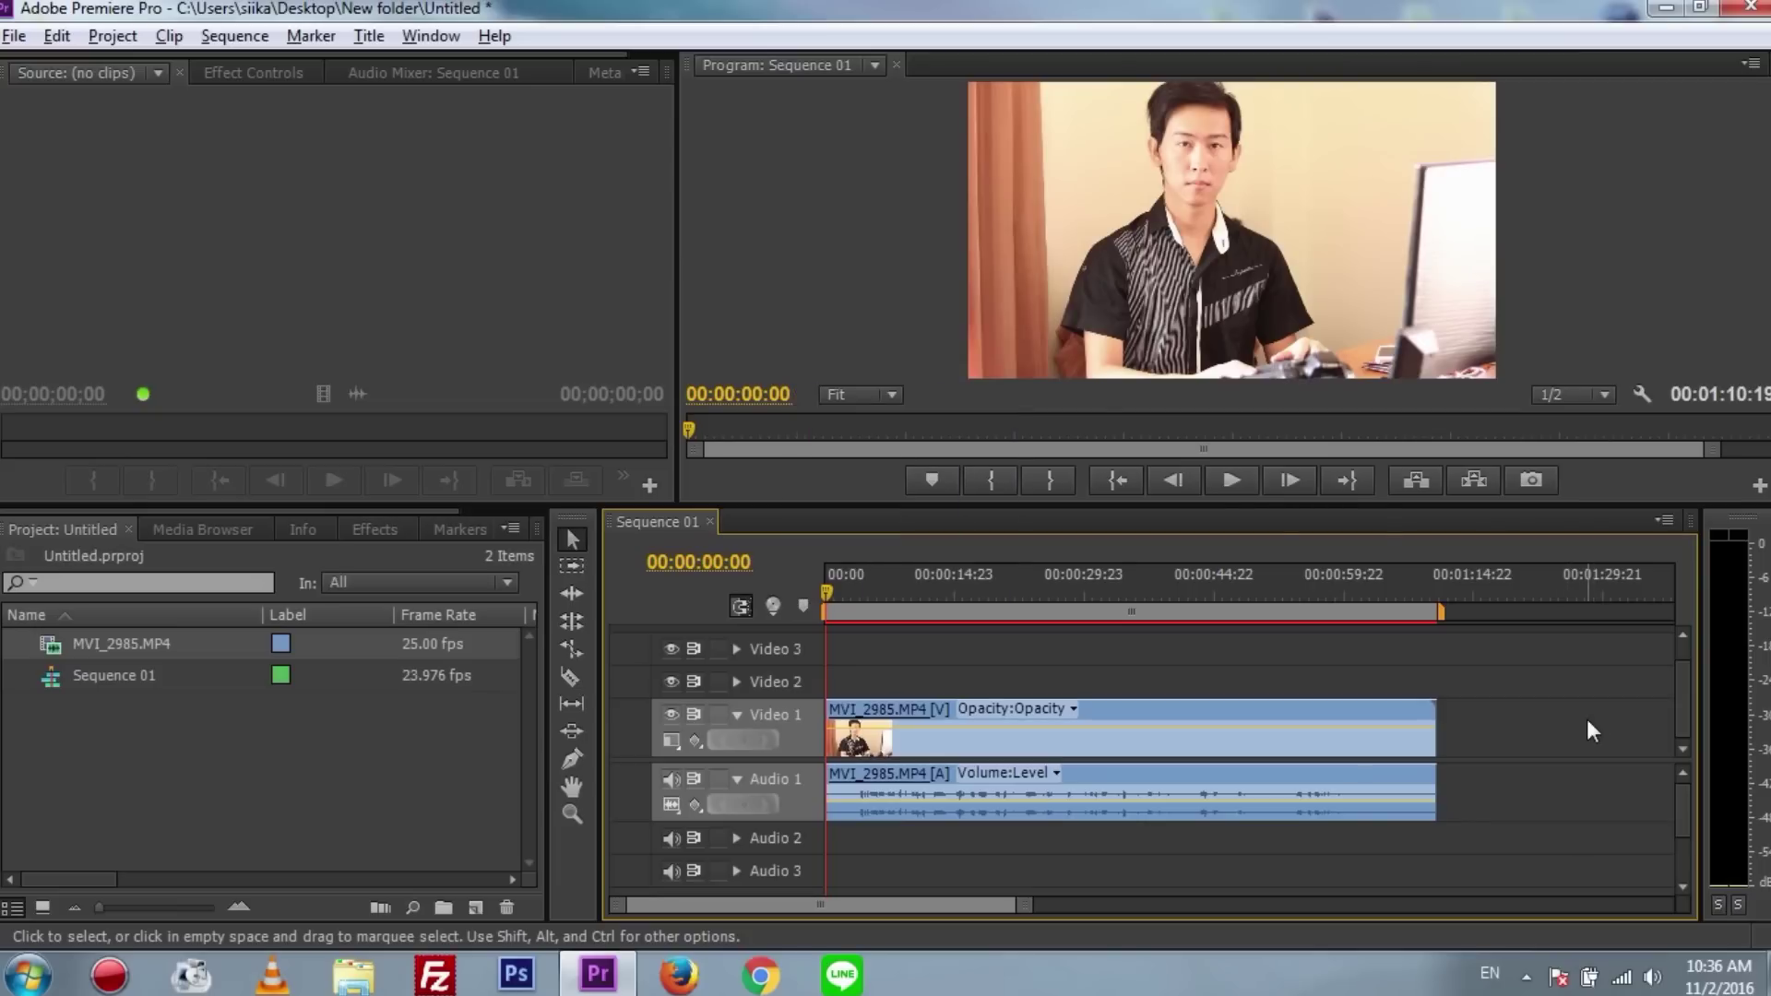
# - Play the opening seconds of Sequence 01 to hear the background noise, and return the playhead to the start
pyautogui.press('space')
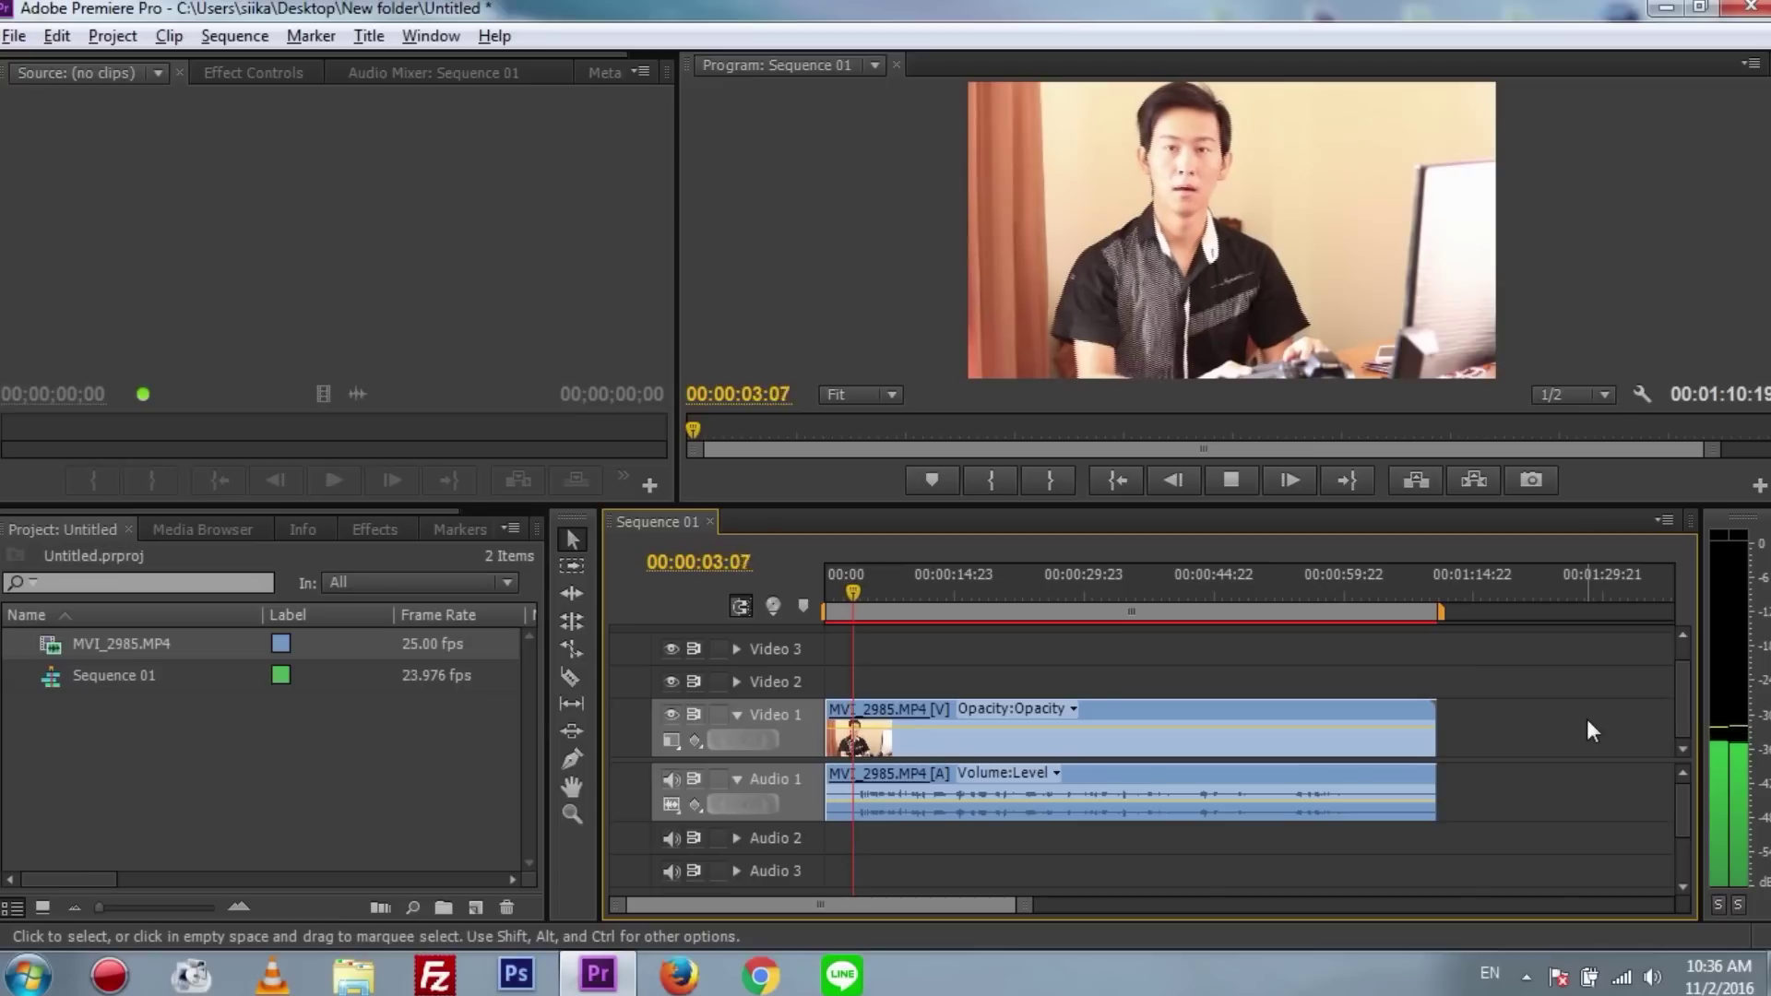
pyautogui.press('space')
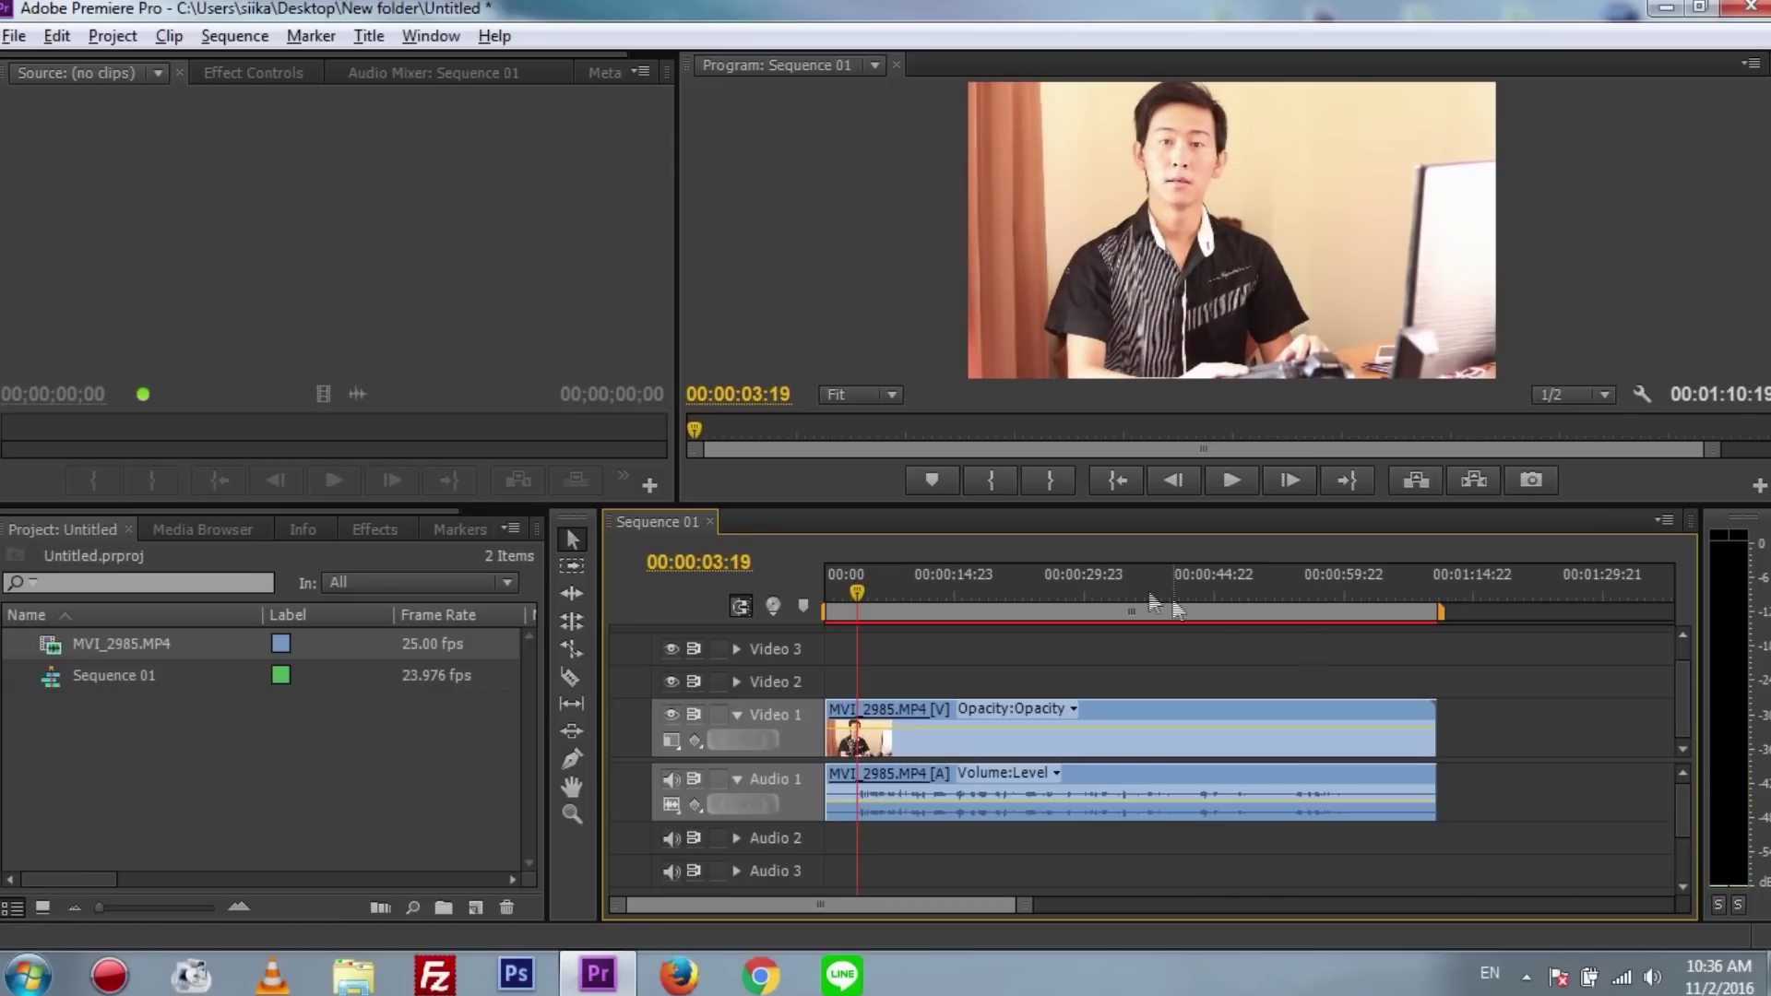
pyautogui.moveTo(856, 590); pyautogui.dragTo(823, 625)
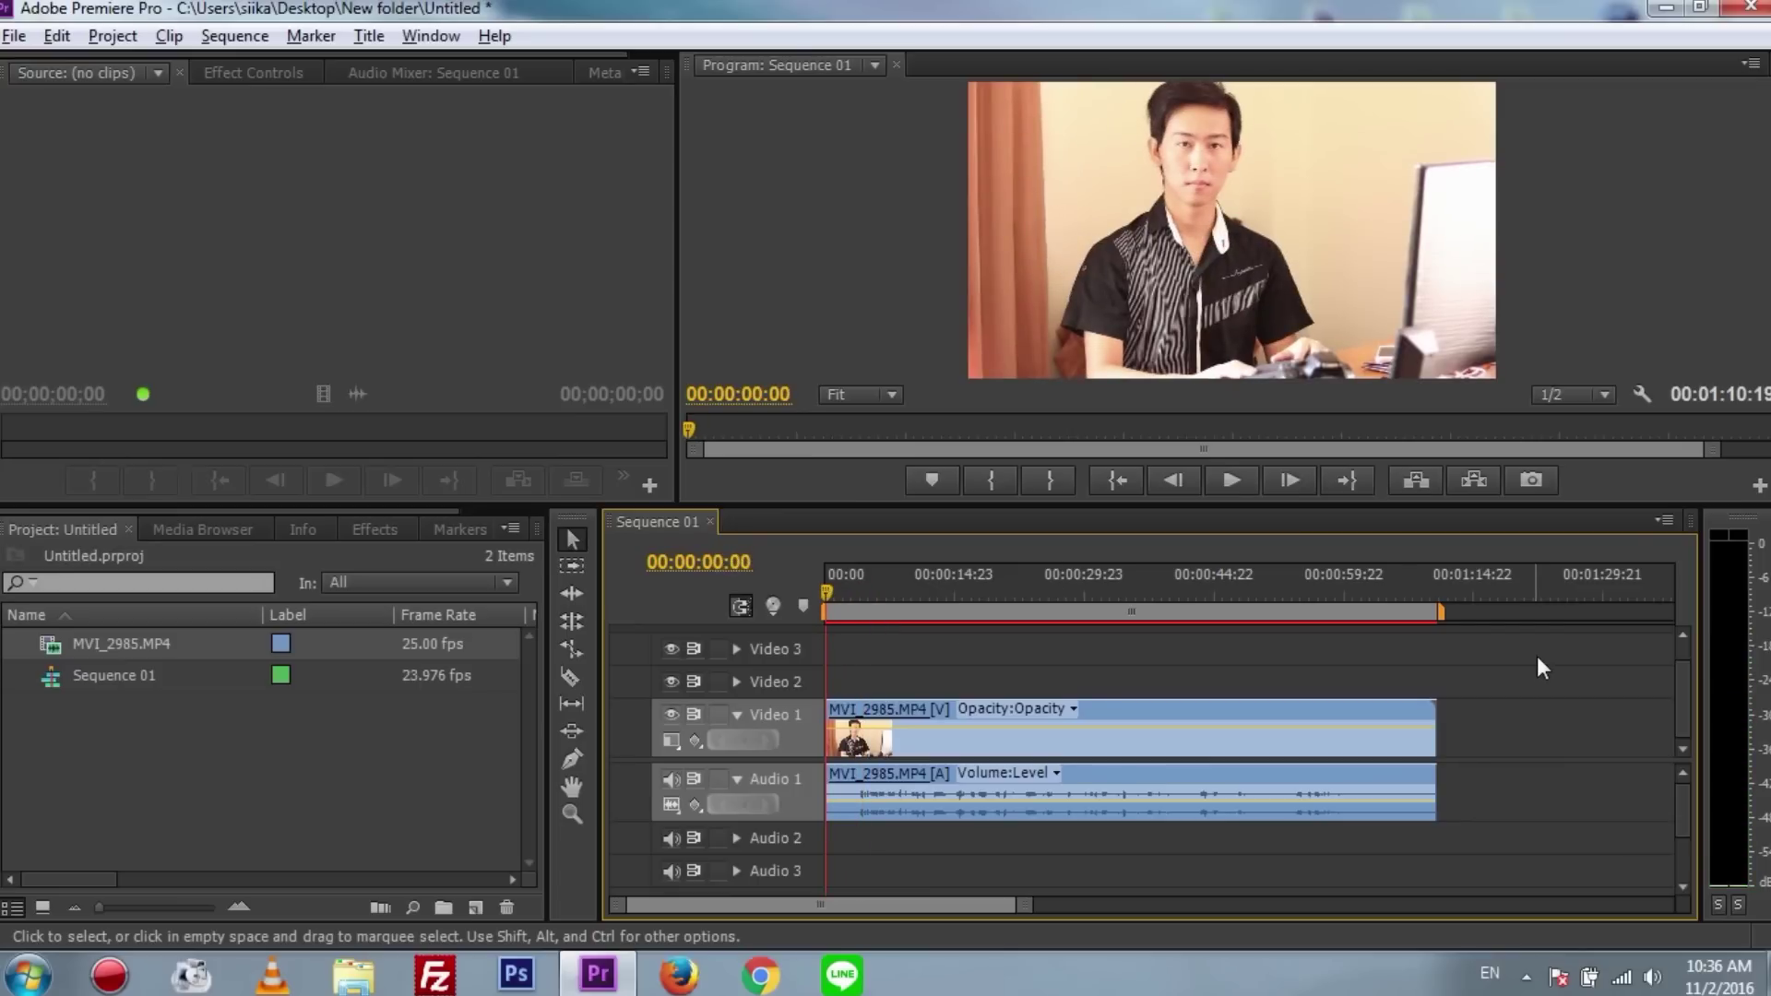
# - Send the MVI_2985.MP4 clip on the timeline to Adobe Audition for audio editing
pyautogui.click(1300, 814)
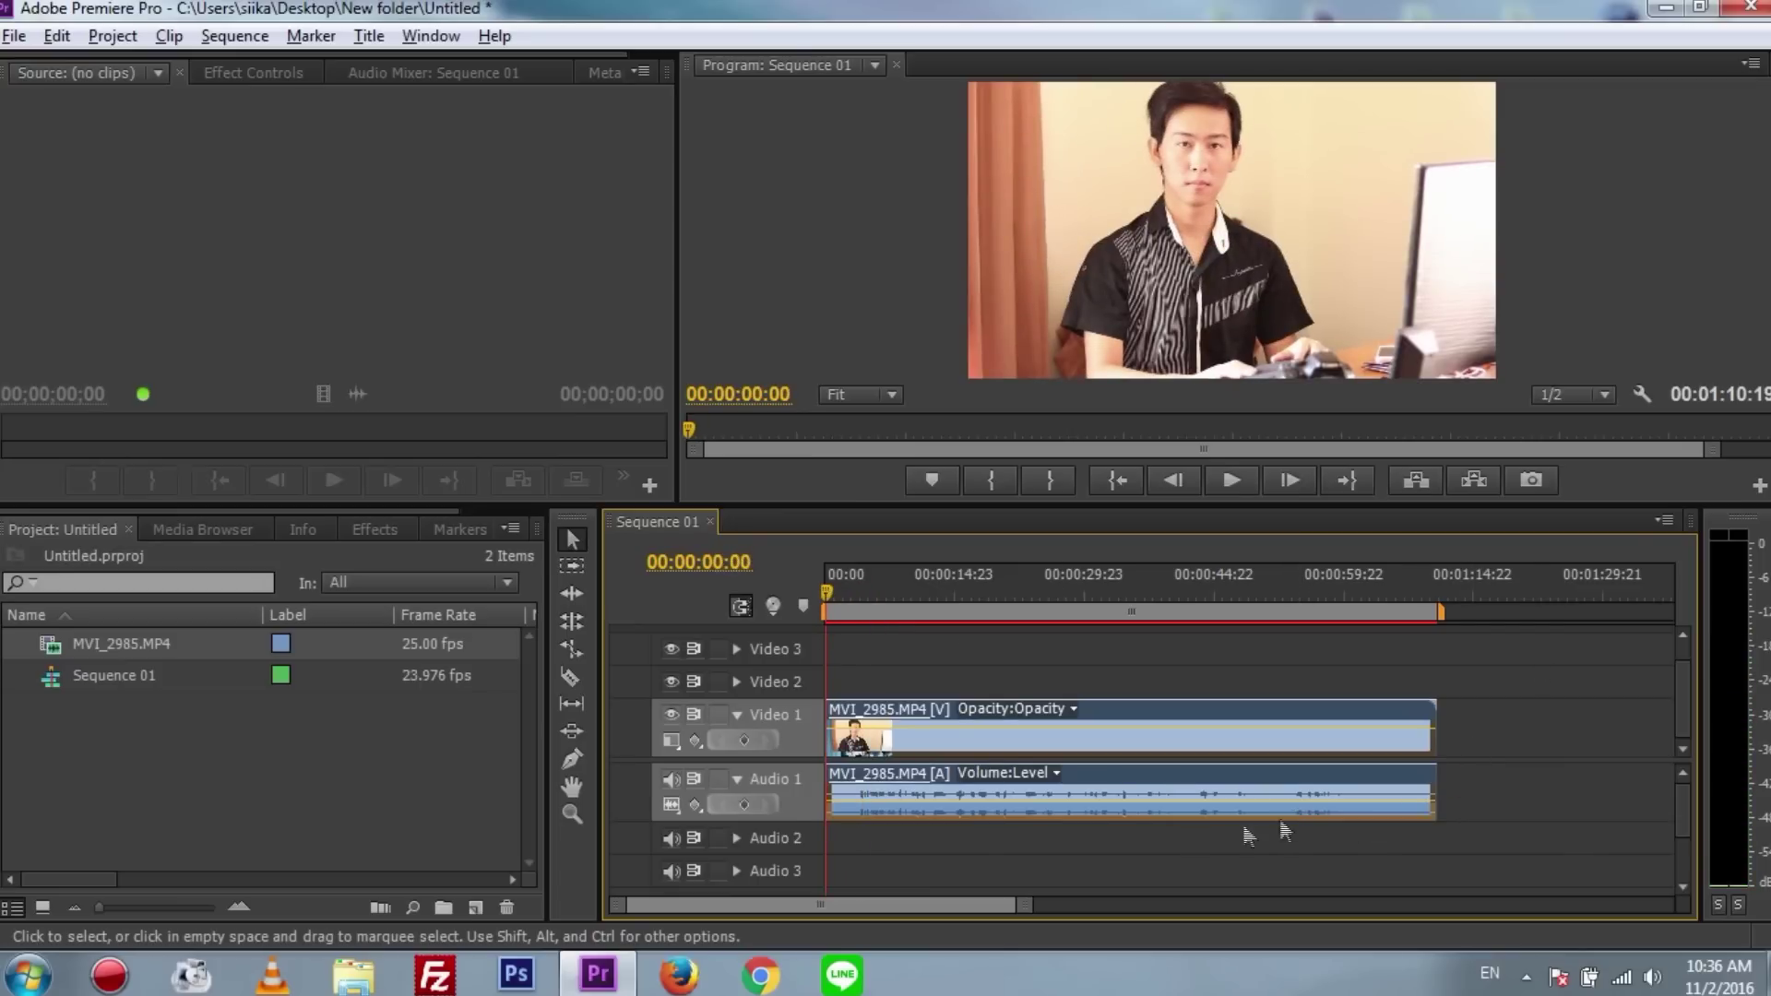
pyautogui.rightClick(1119, 797)
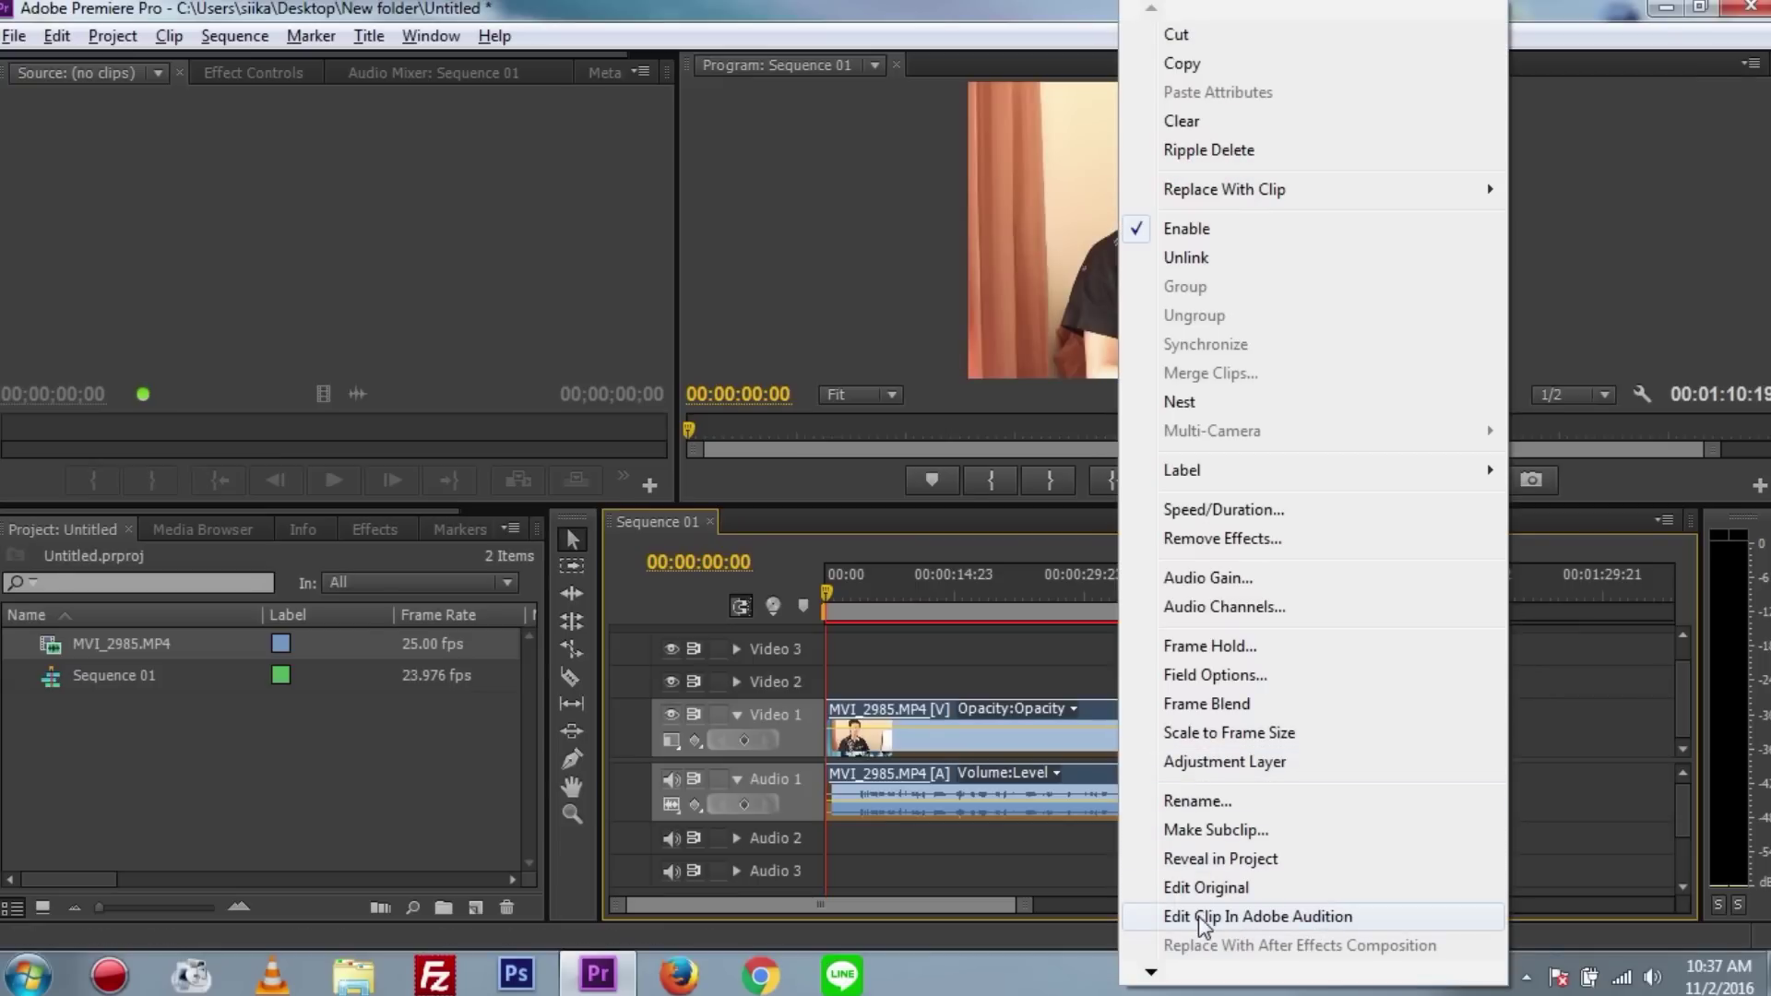
pyautogui.click(1336, 919)
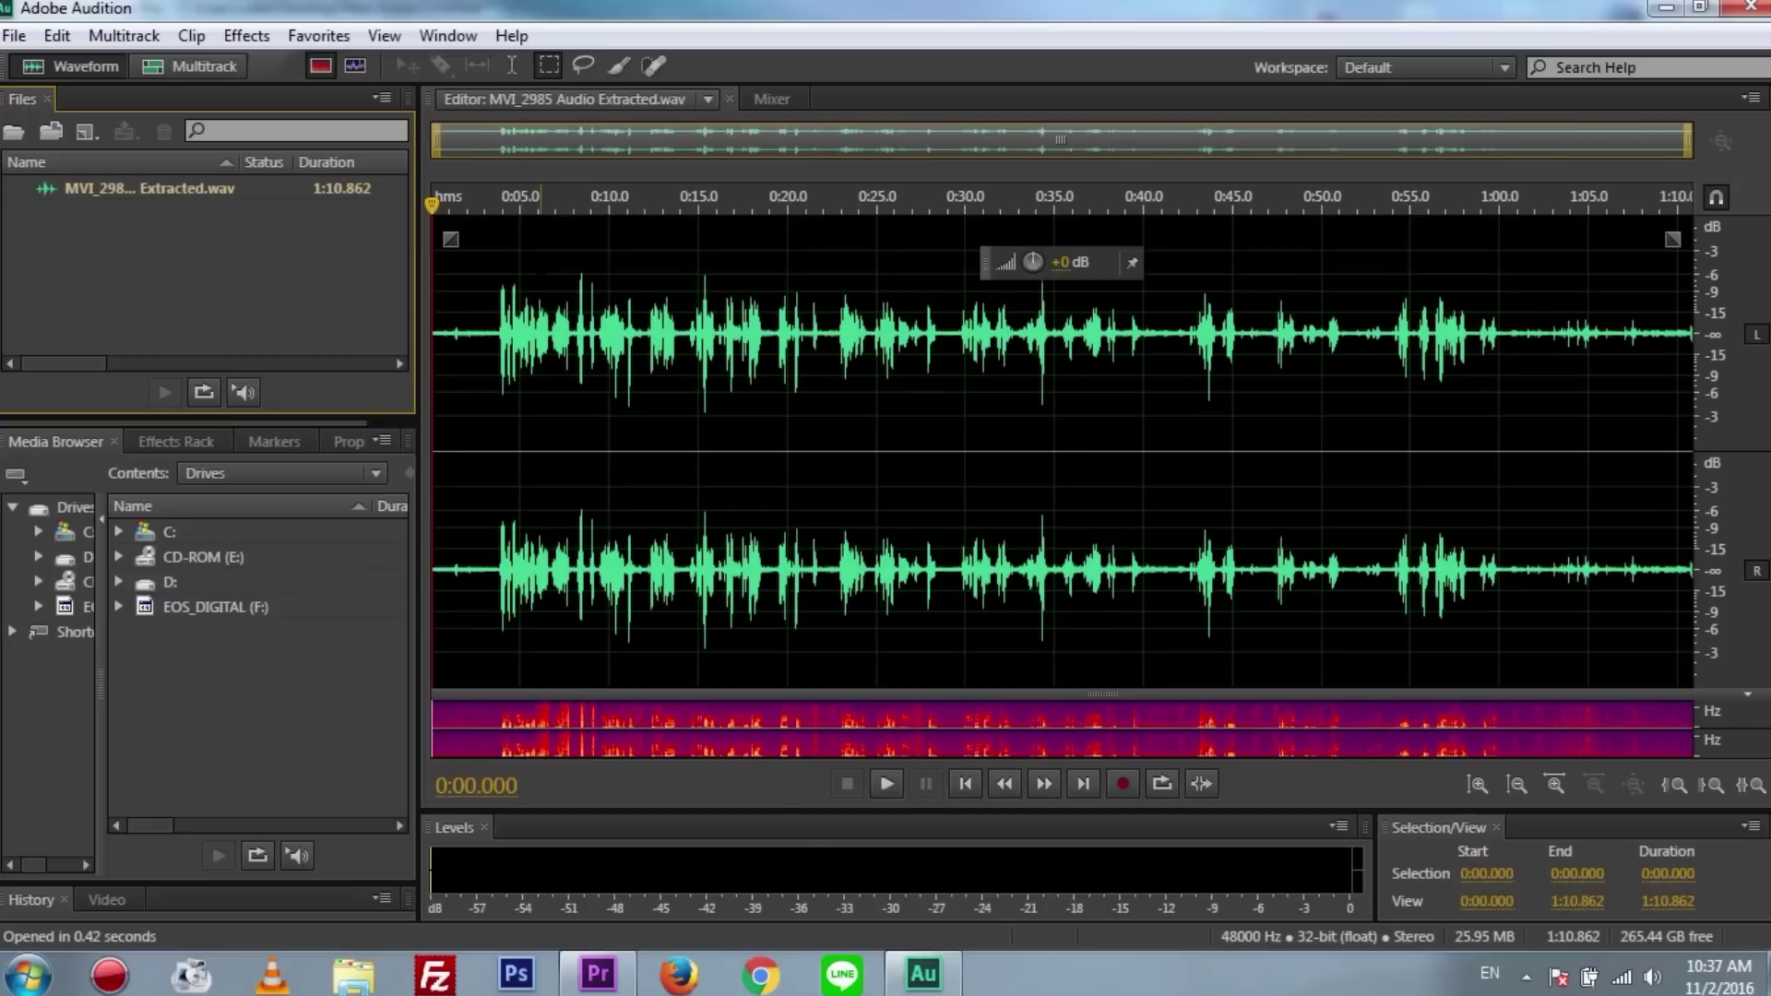
# - Listen to the start of the extracted audio and select its speech-free section from 0:00.000 to about 0:03.465
pyautogui.press('space')
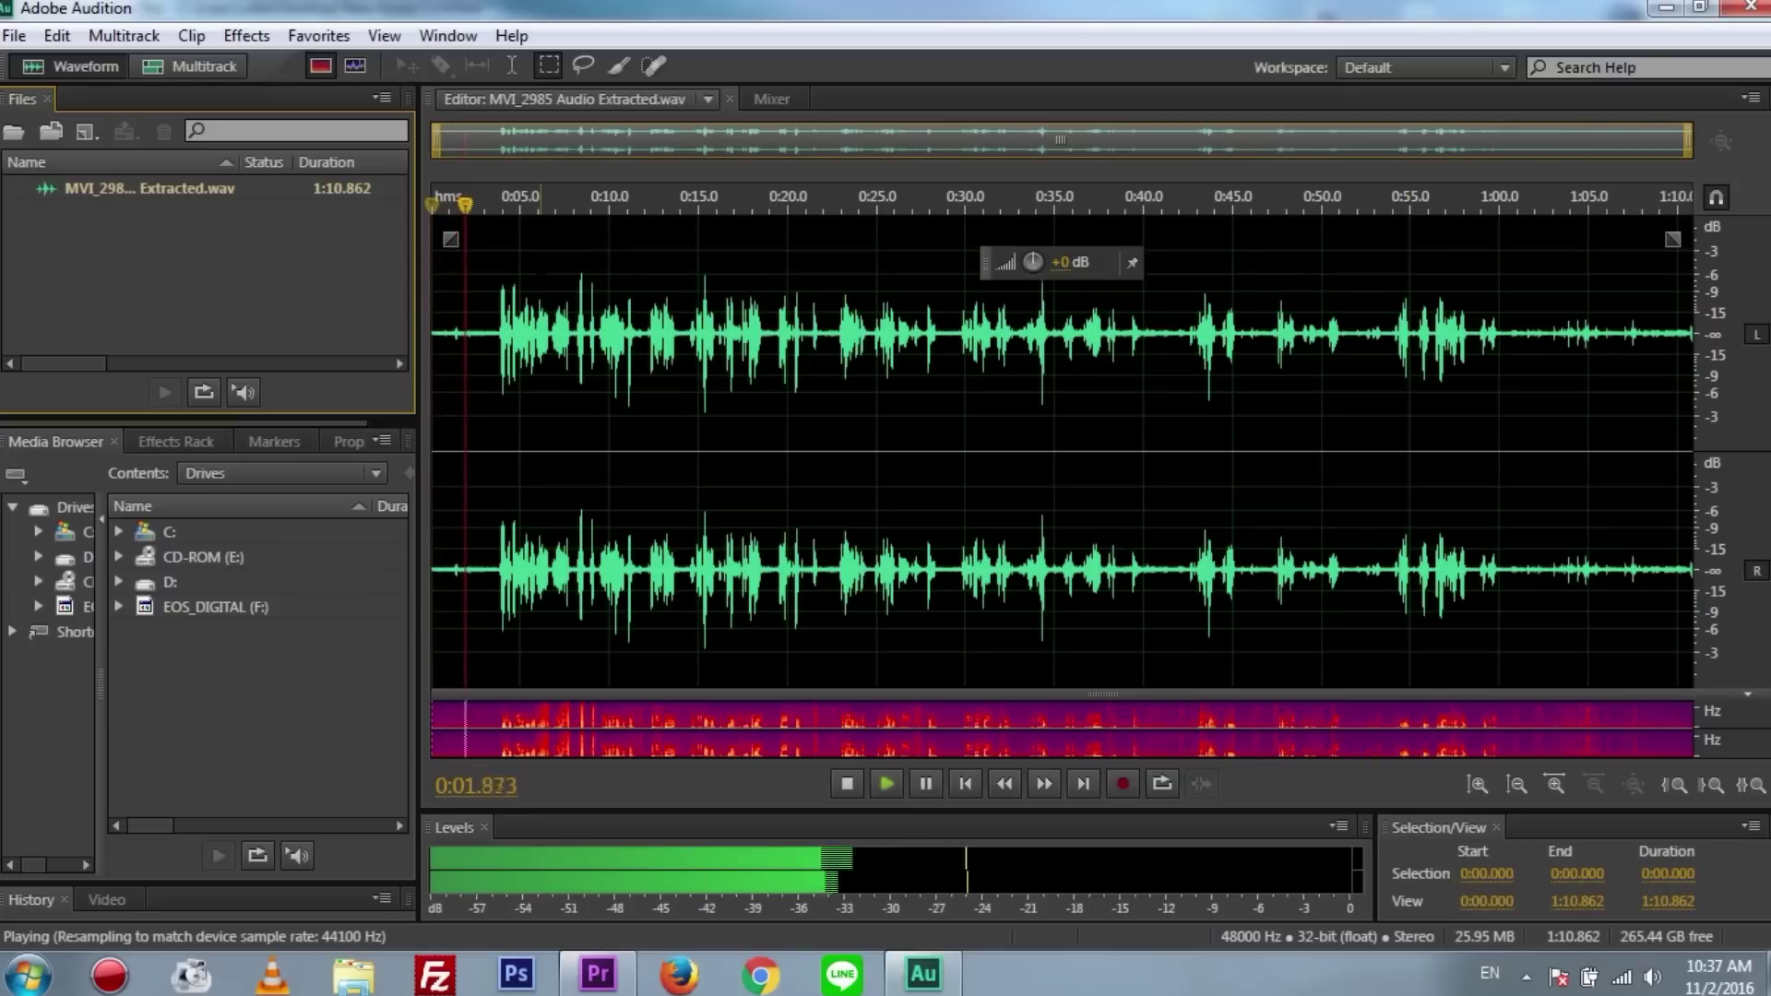
pyautogui.press('space')
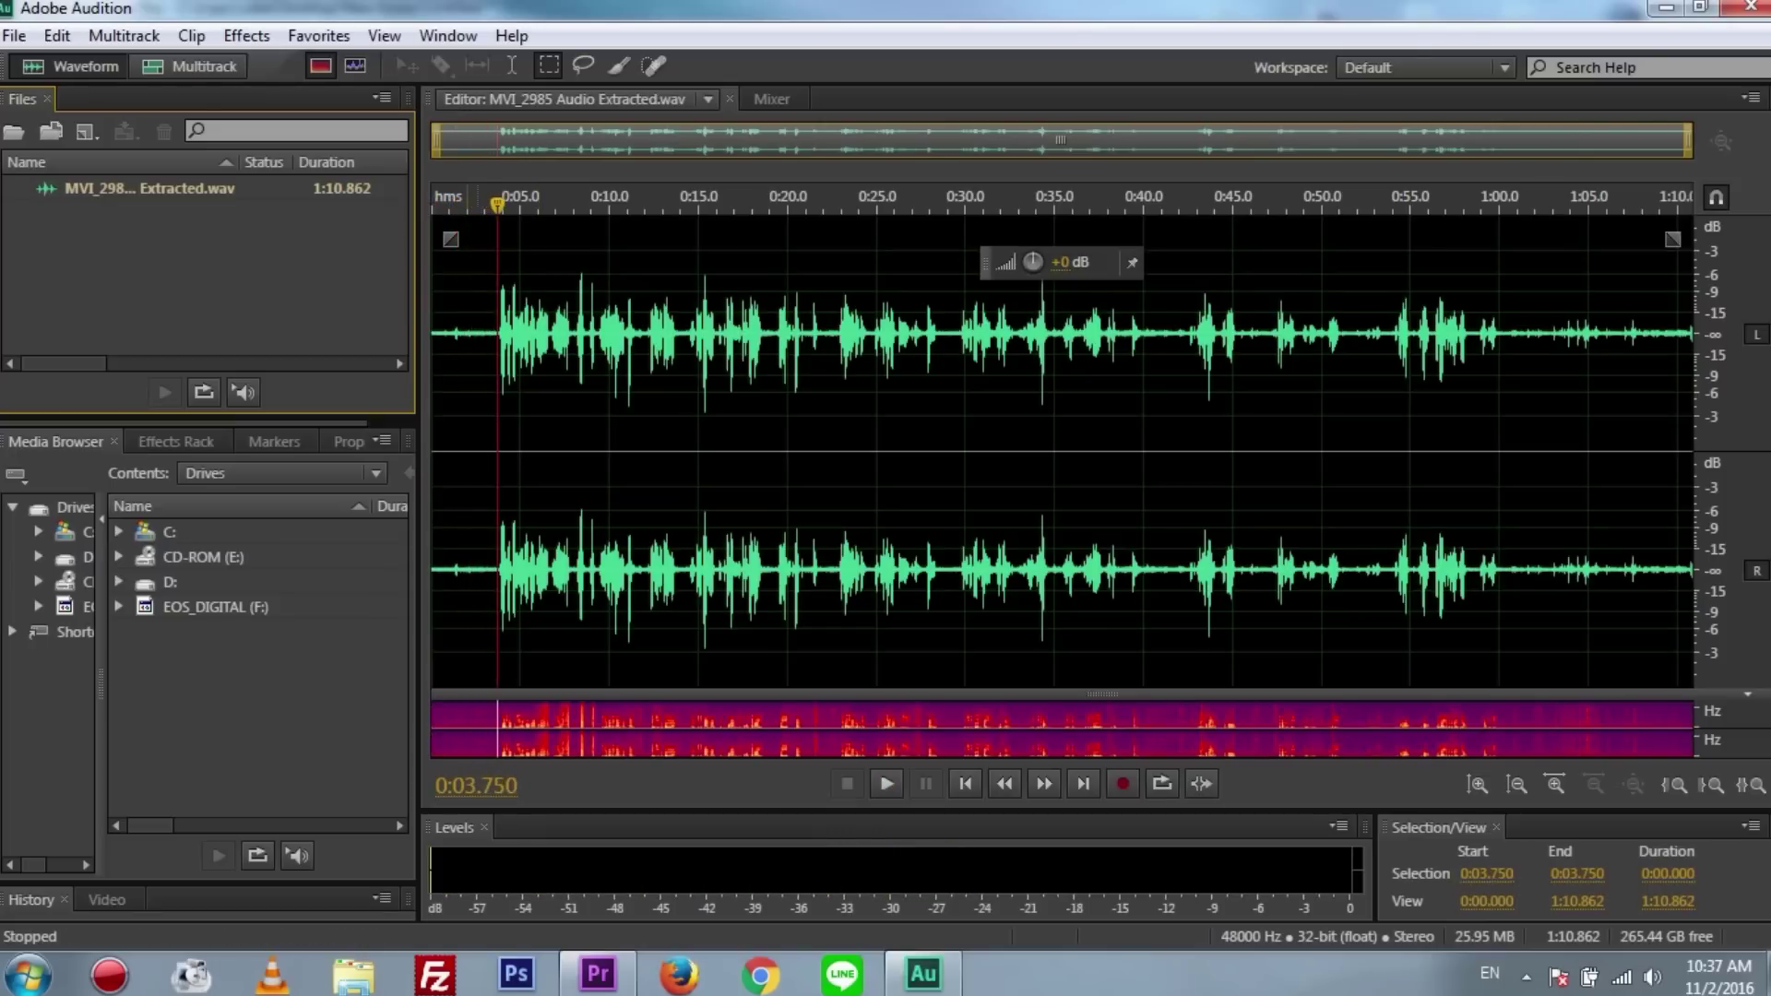
pyautogui.moveTo(493, 325); pyautogui.dragTo(432, 324)
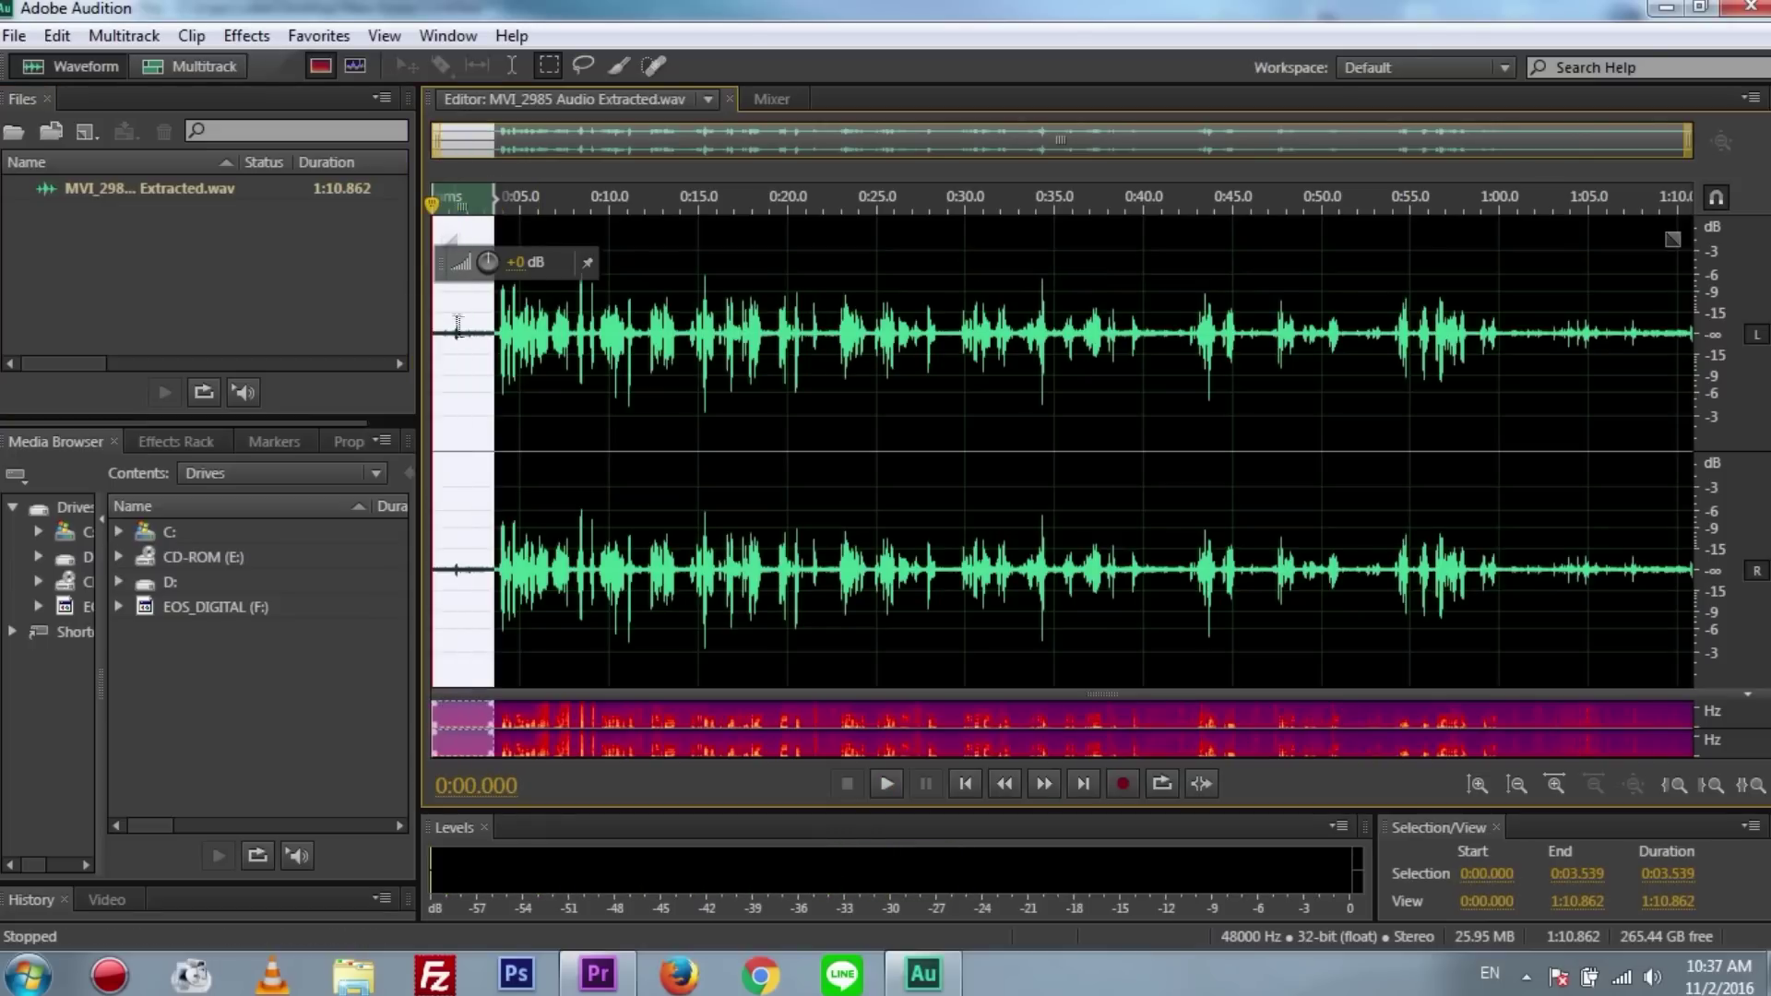
pyautogui.click(492, 332)
pyautogui.click(501, 332)
pyautogui.click(498, 332)
pyautogui.click(488, 332)
pyautogui.click(493, 332)
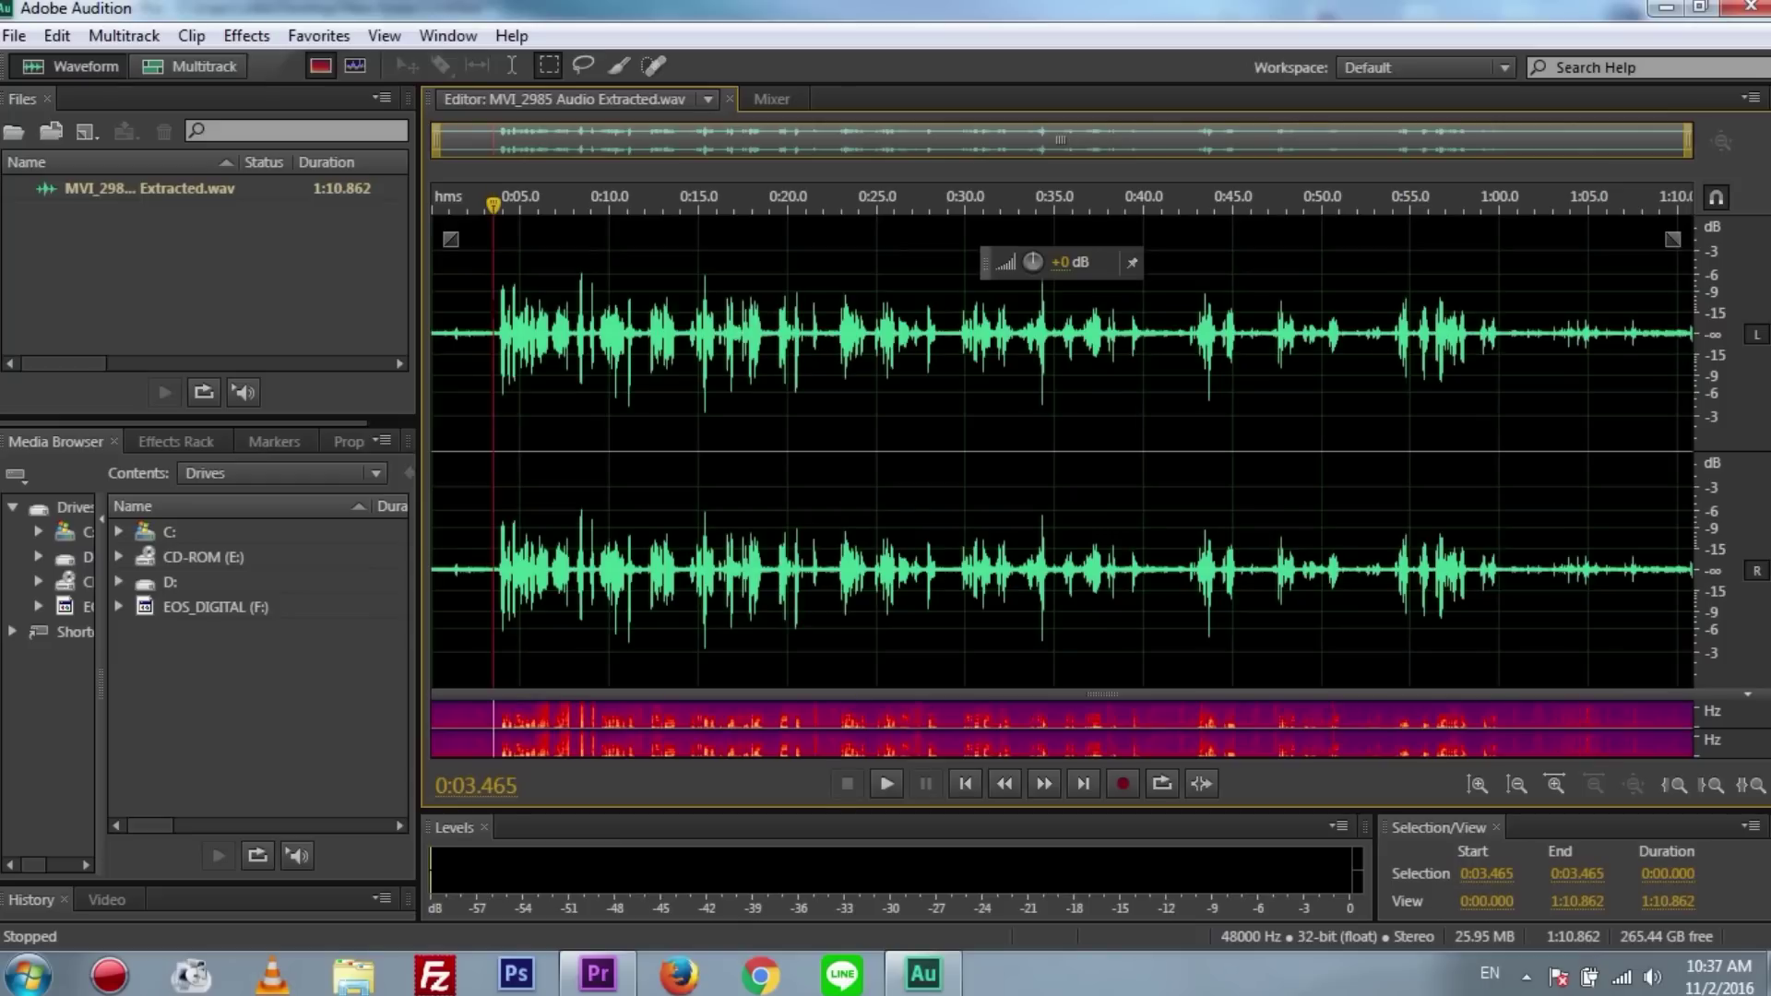
pyautogui.moveTo(494, 332); pyautogui.dragTo(212, 338)
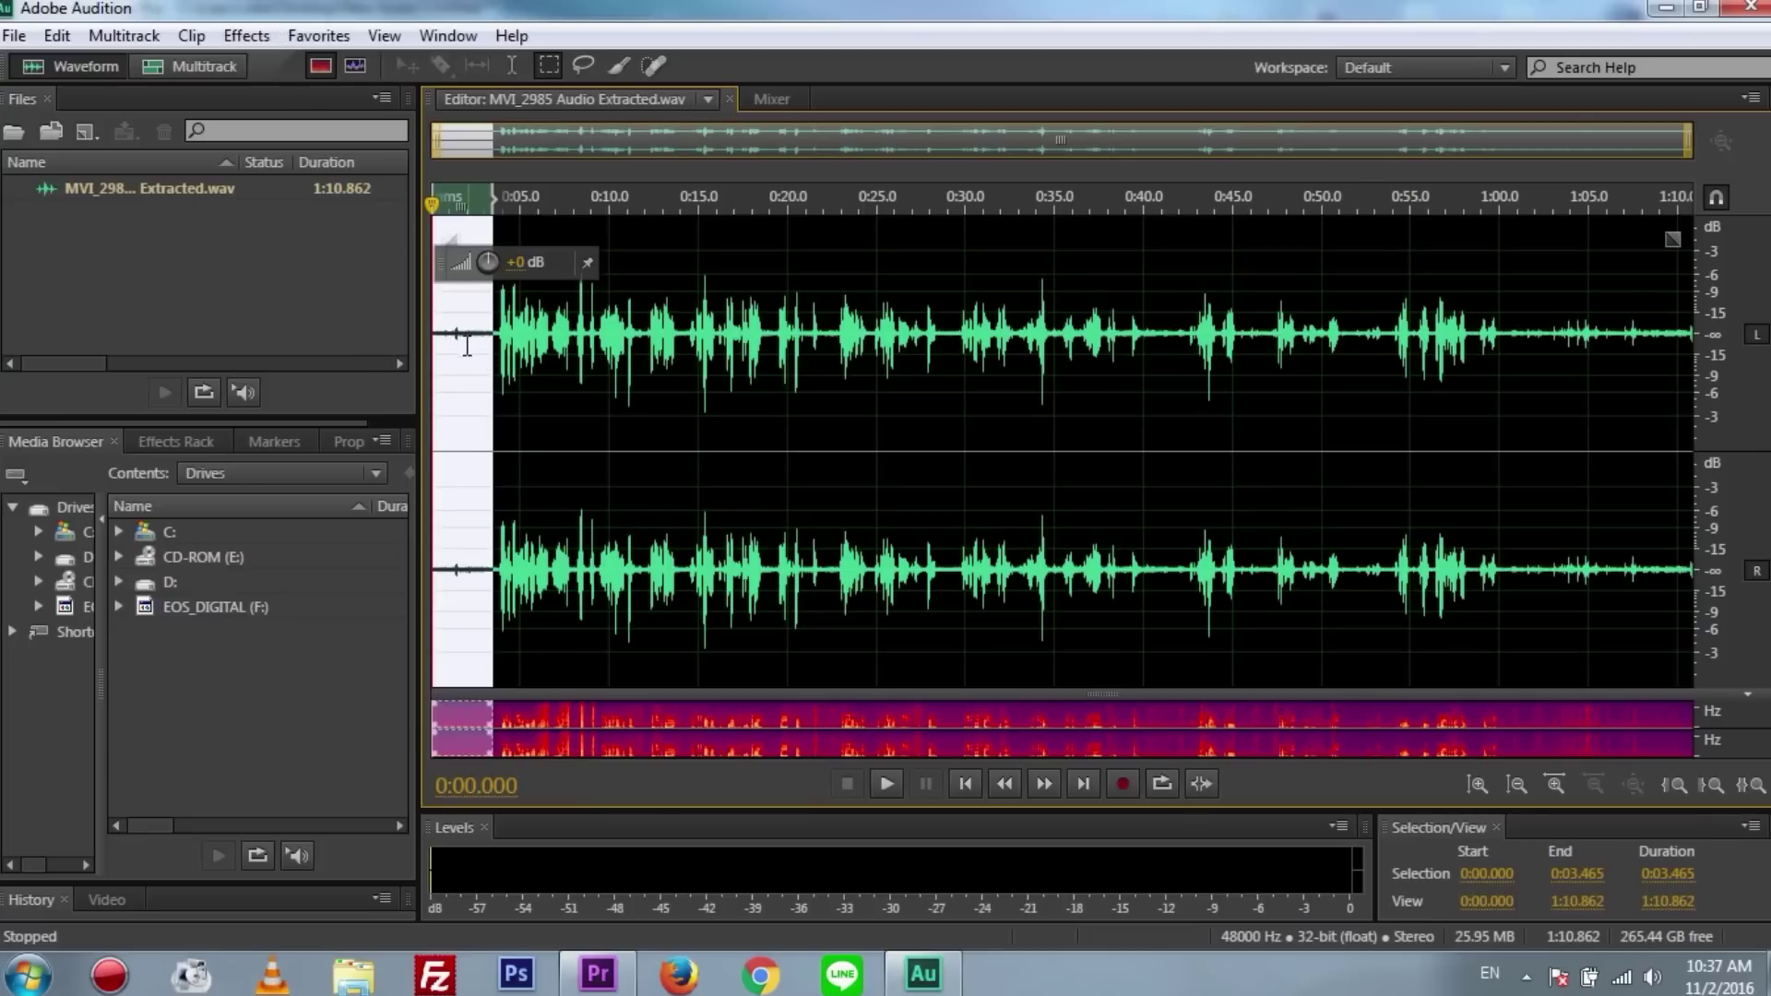
# - Capture a noise print from the selected speech-free section
pyautogui.click(264, 36)
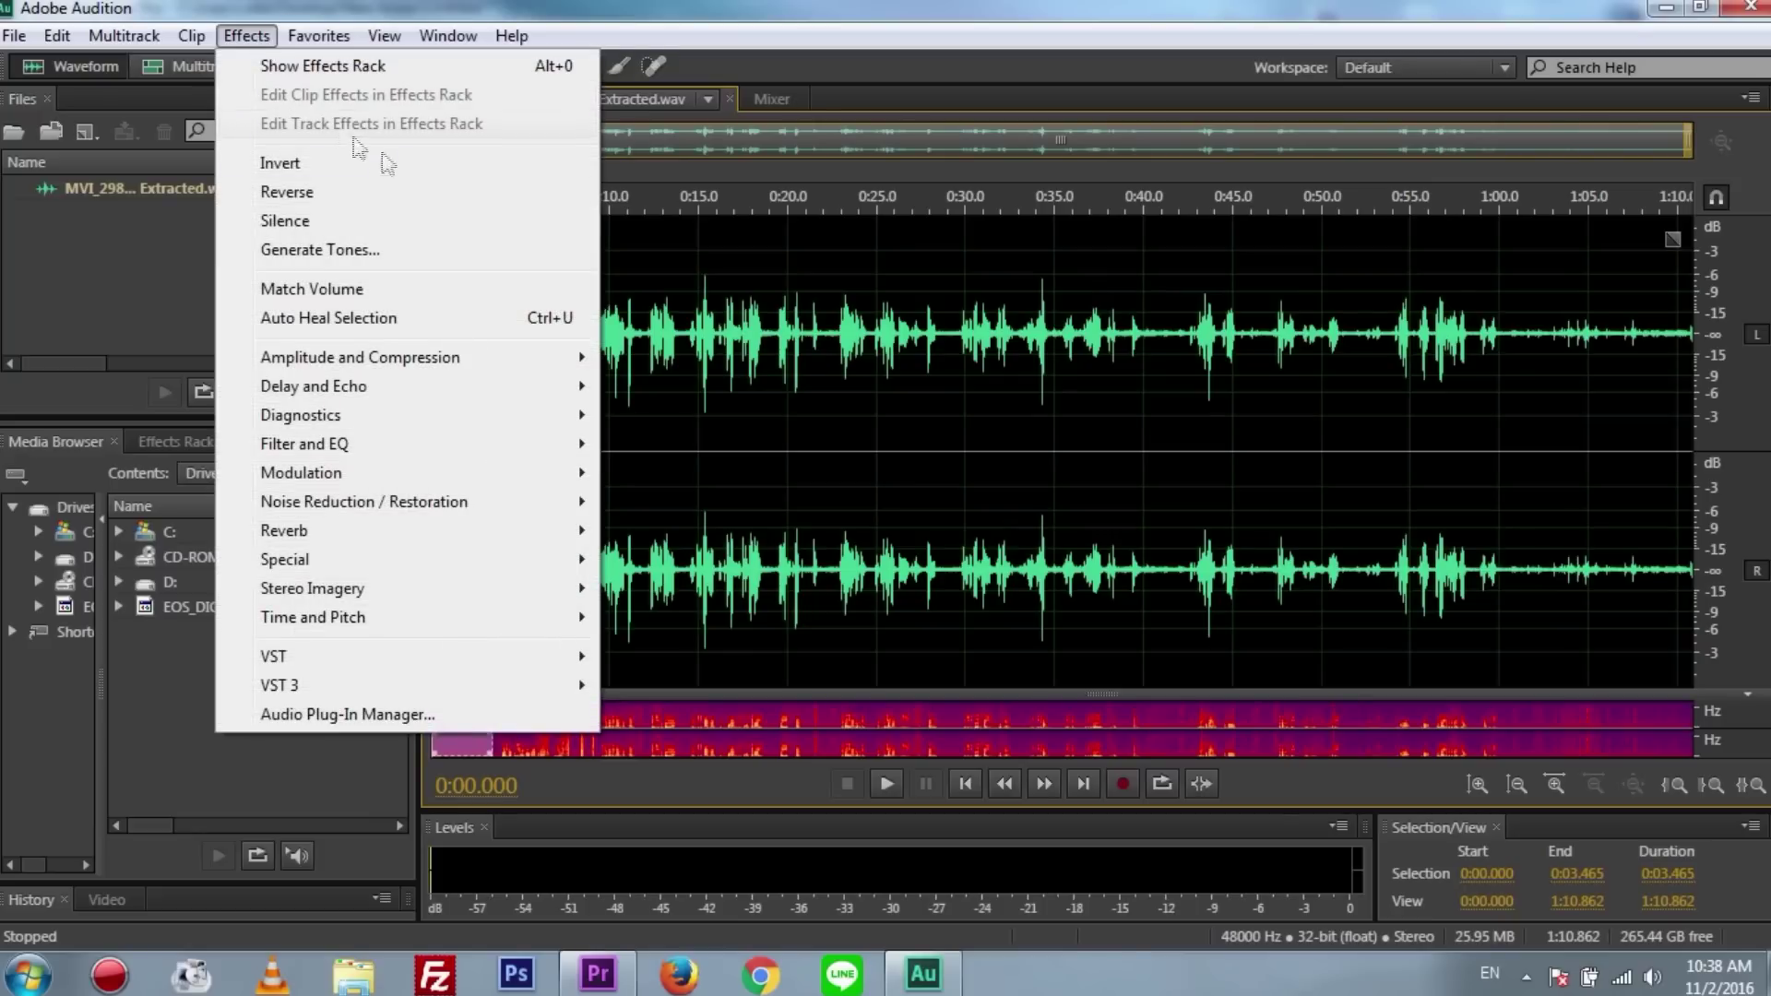
pyautogui.moveTo(480, 515)
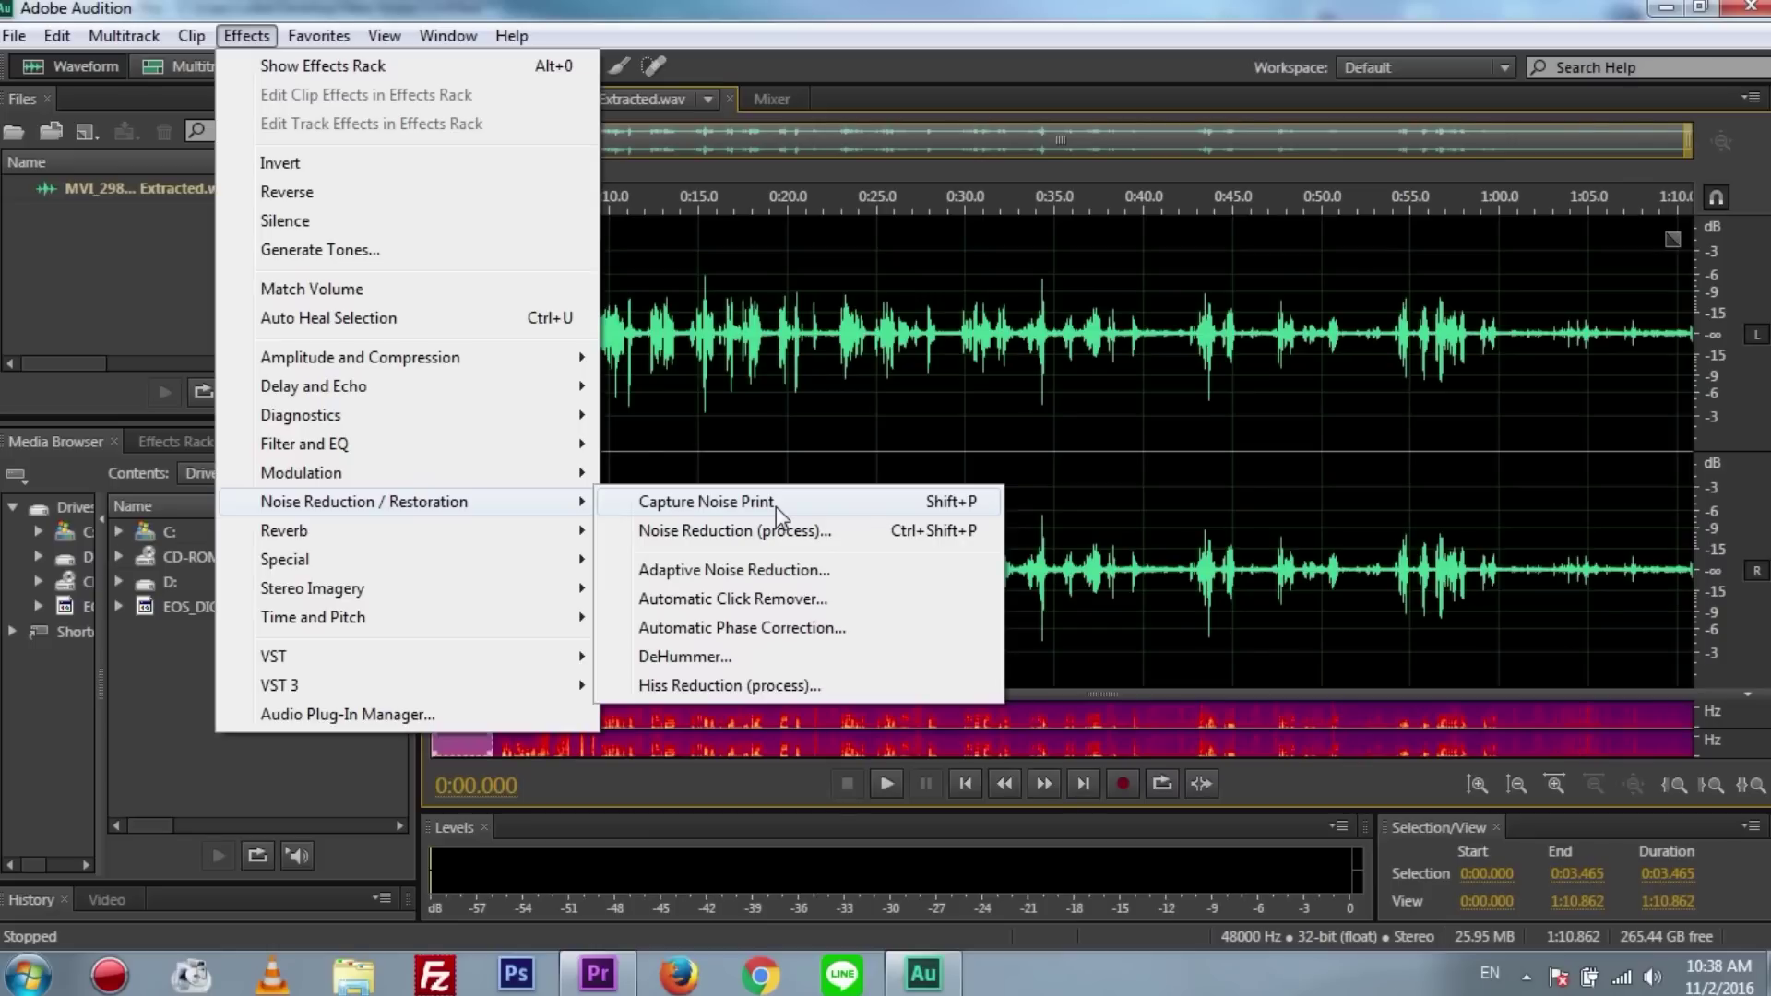
pyautogui.click(858, 508)
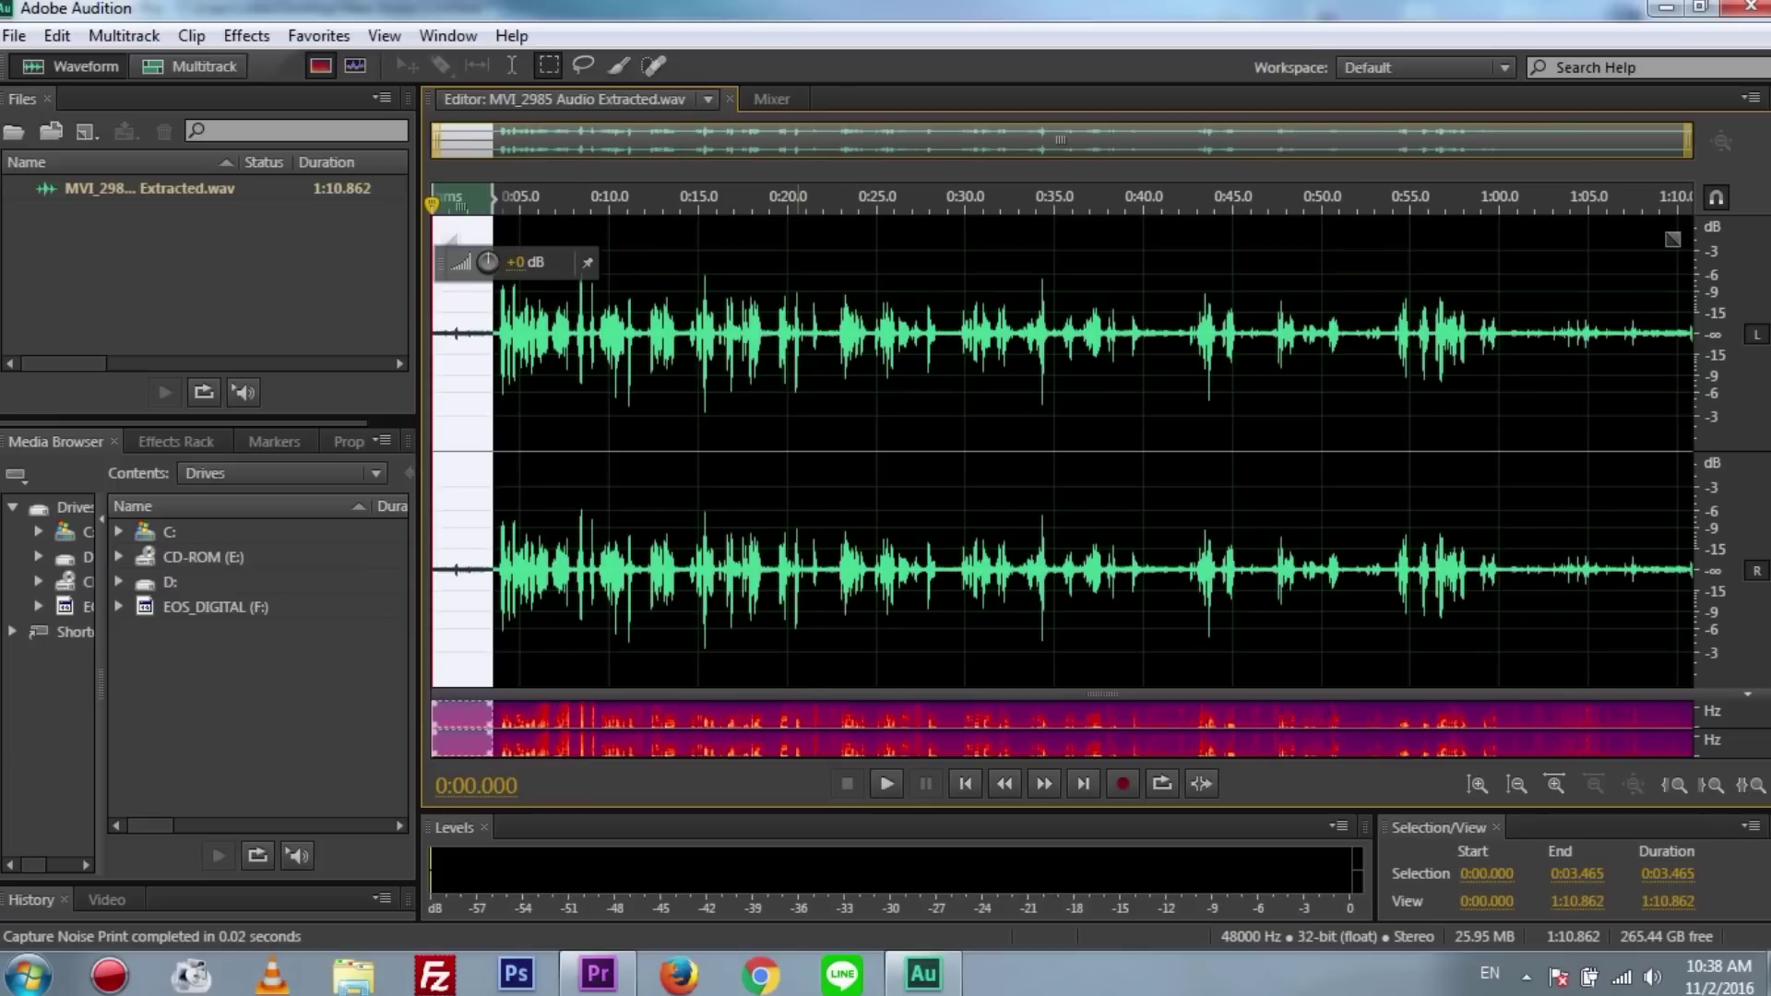
# - Clear the waveform selection, open the Noise Reduction process, and preview the audio with its current settings
pyautogui.click(798, 397)
pyautogui.click(1005, 397)
pyautogui.click(716, 392)
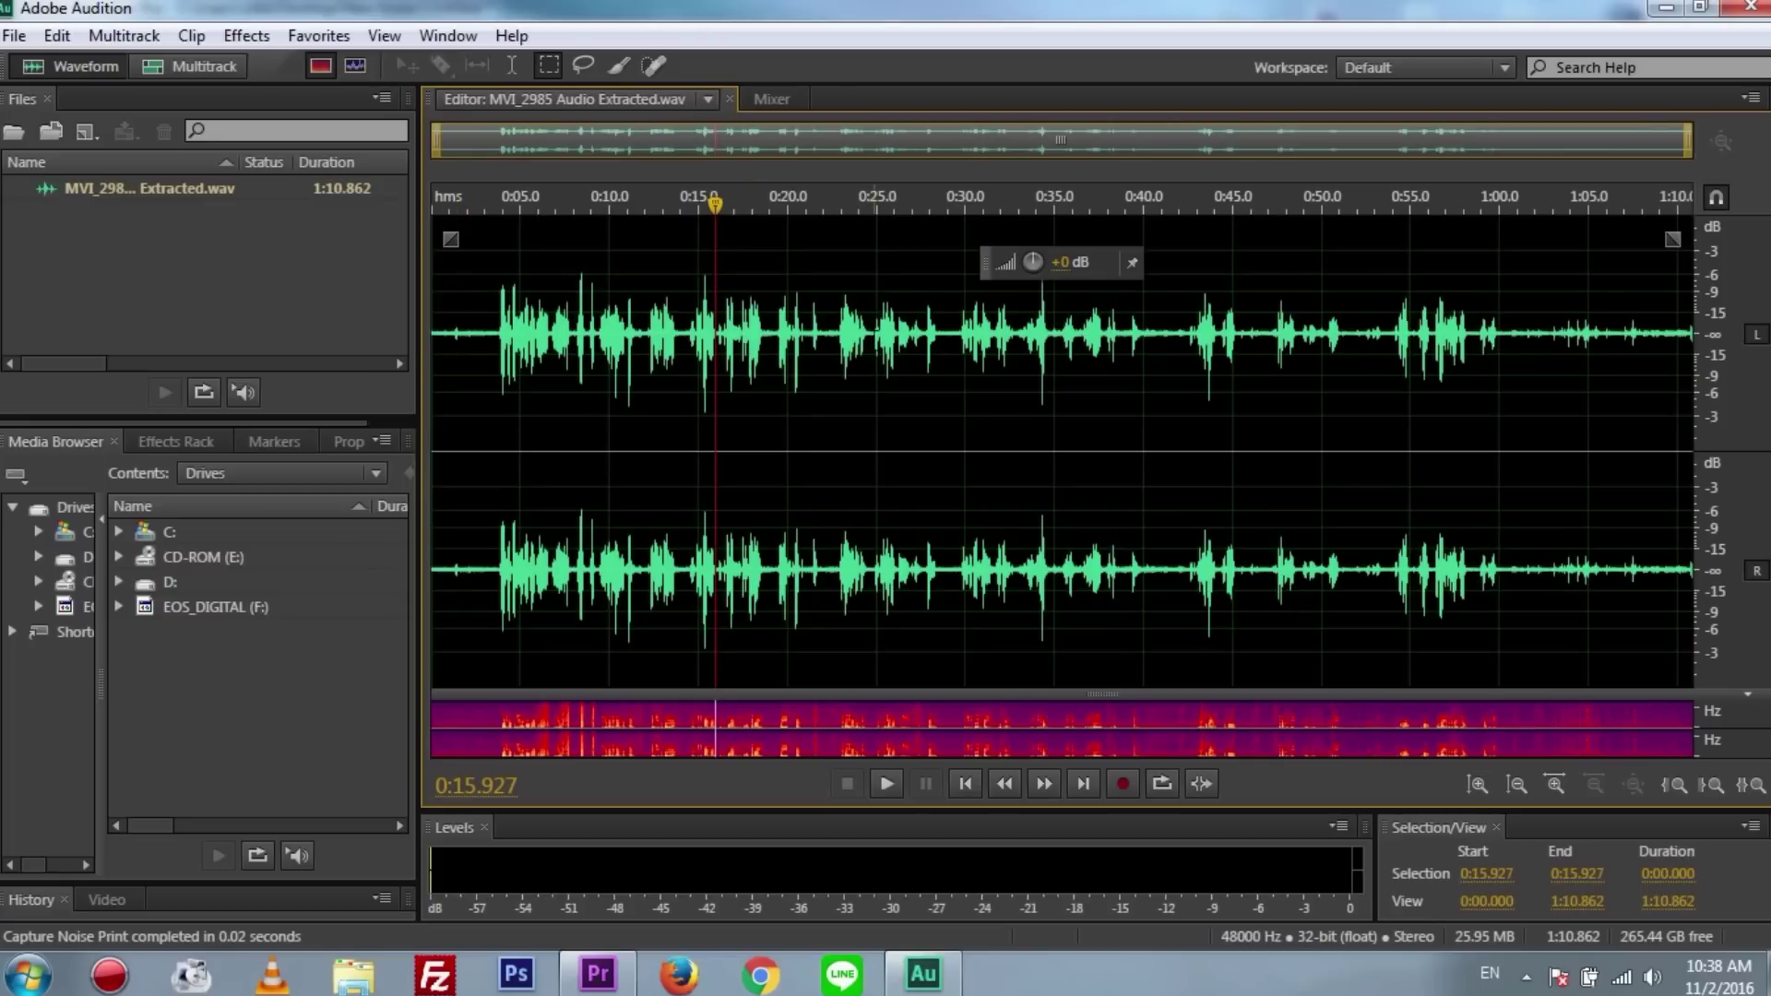
pyautogui.click(245, 37)
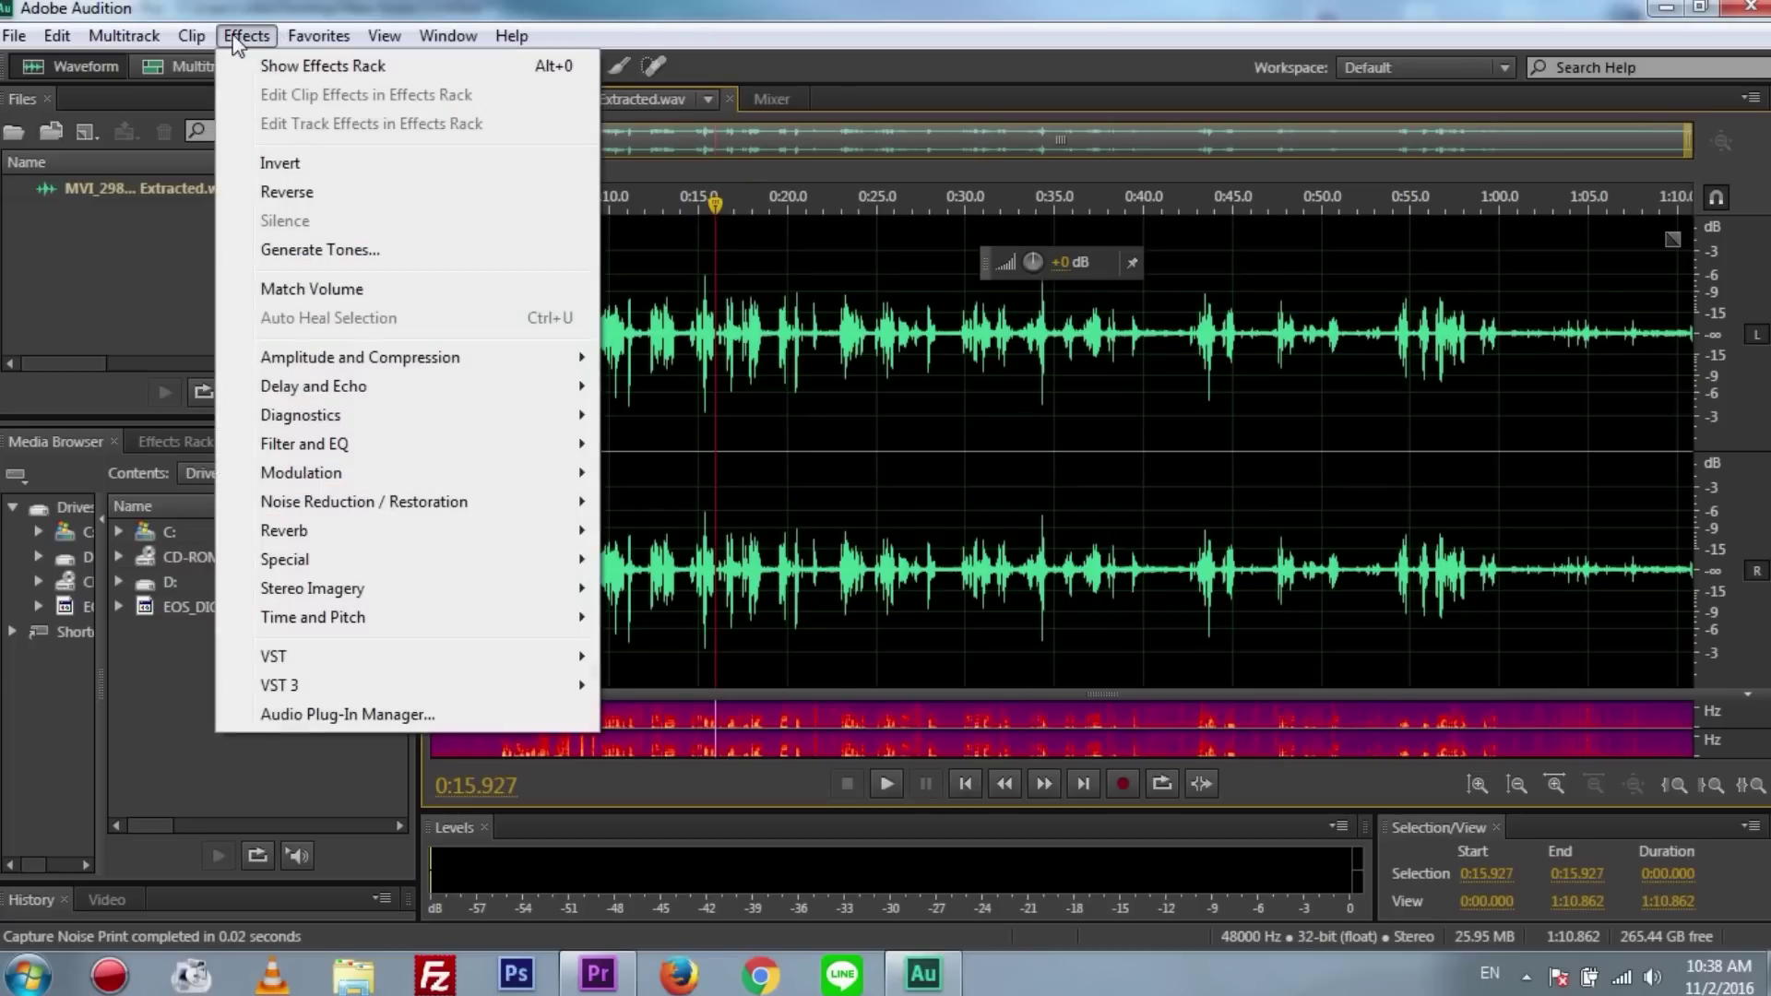
pyautogui.moveTo(341, 503)
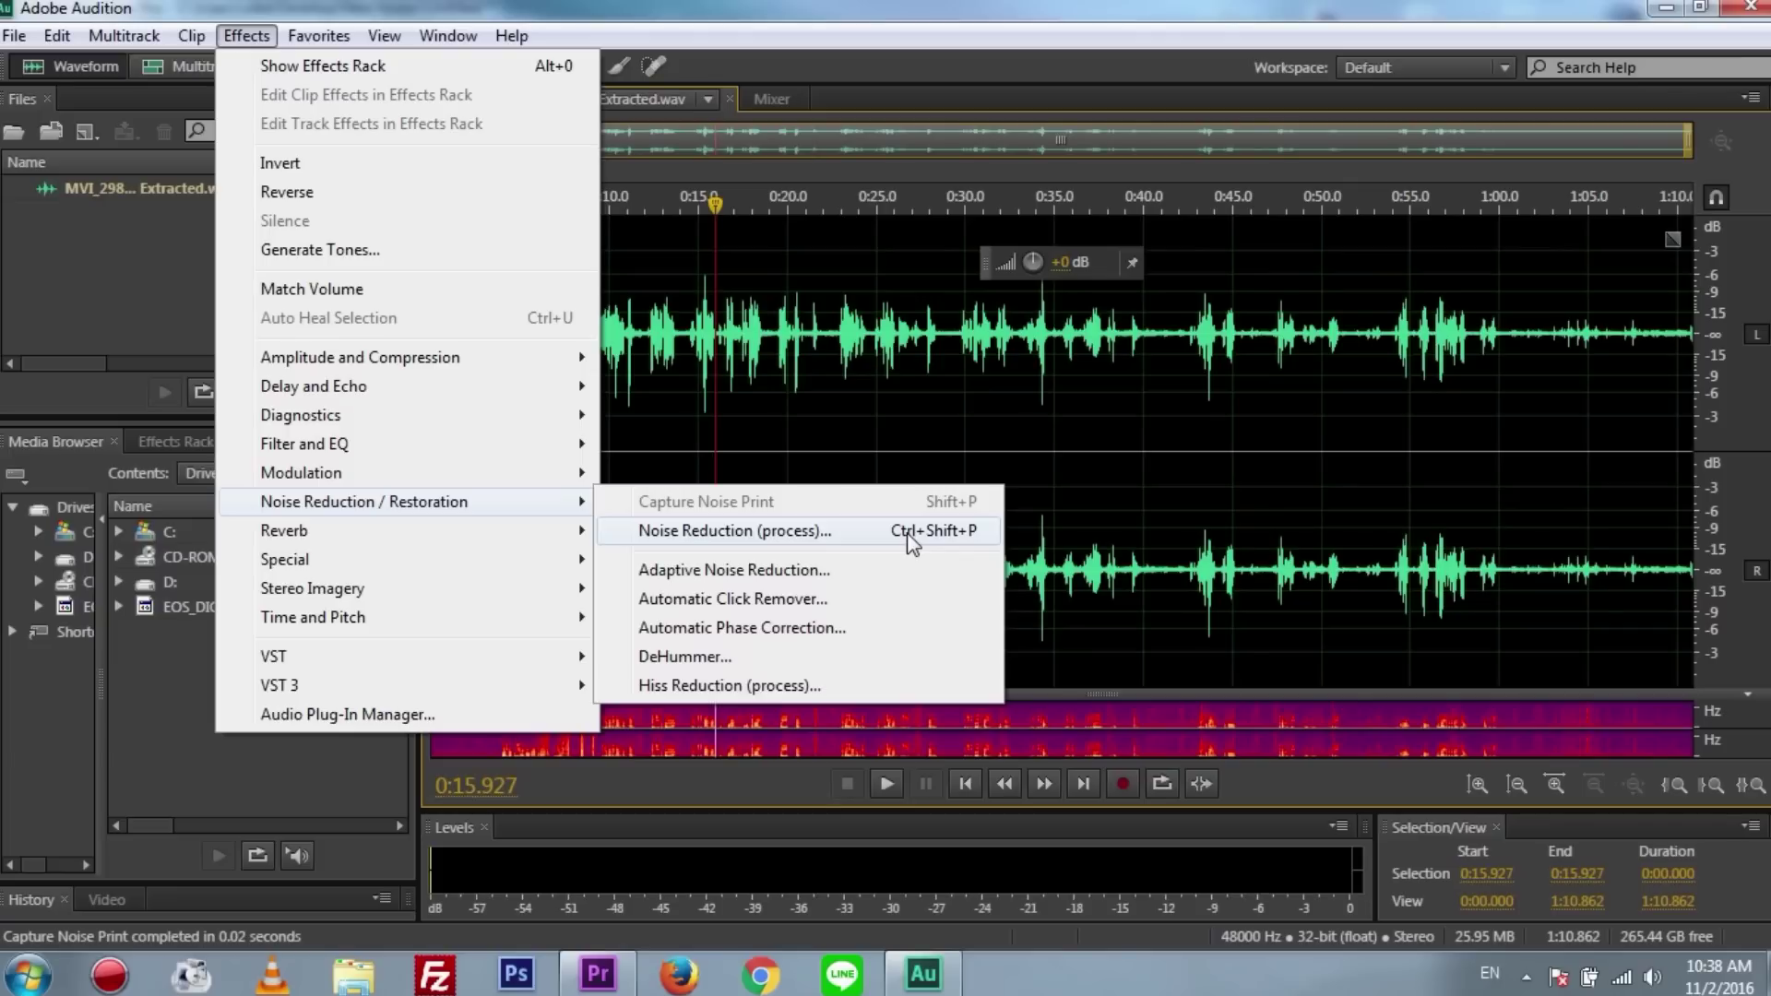
pyautogui.click(960, 538)
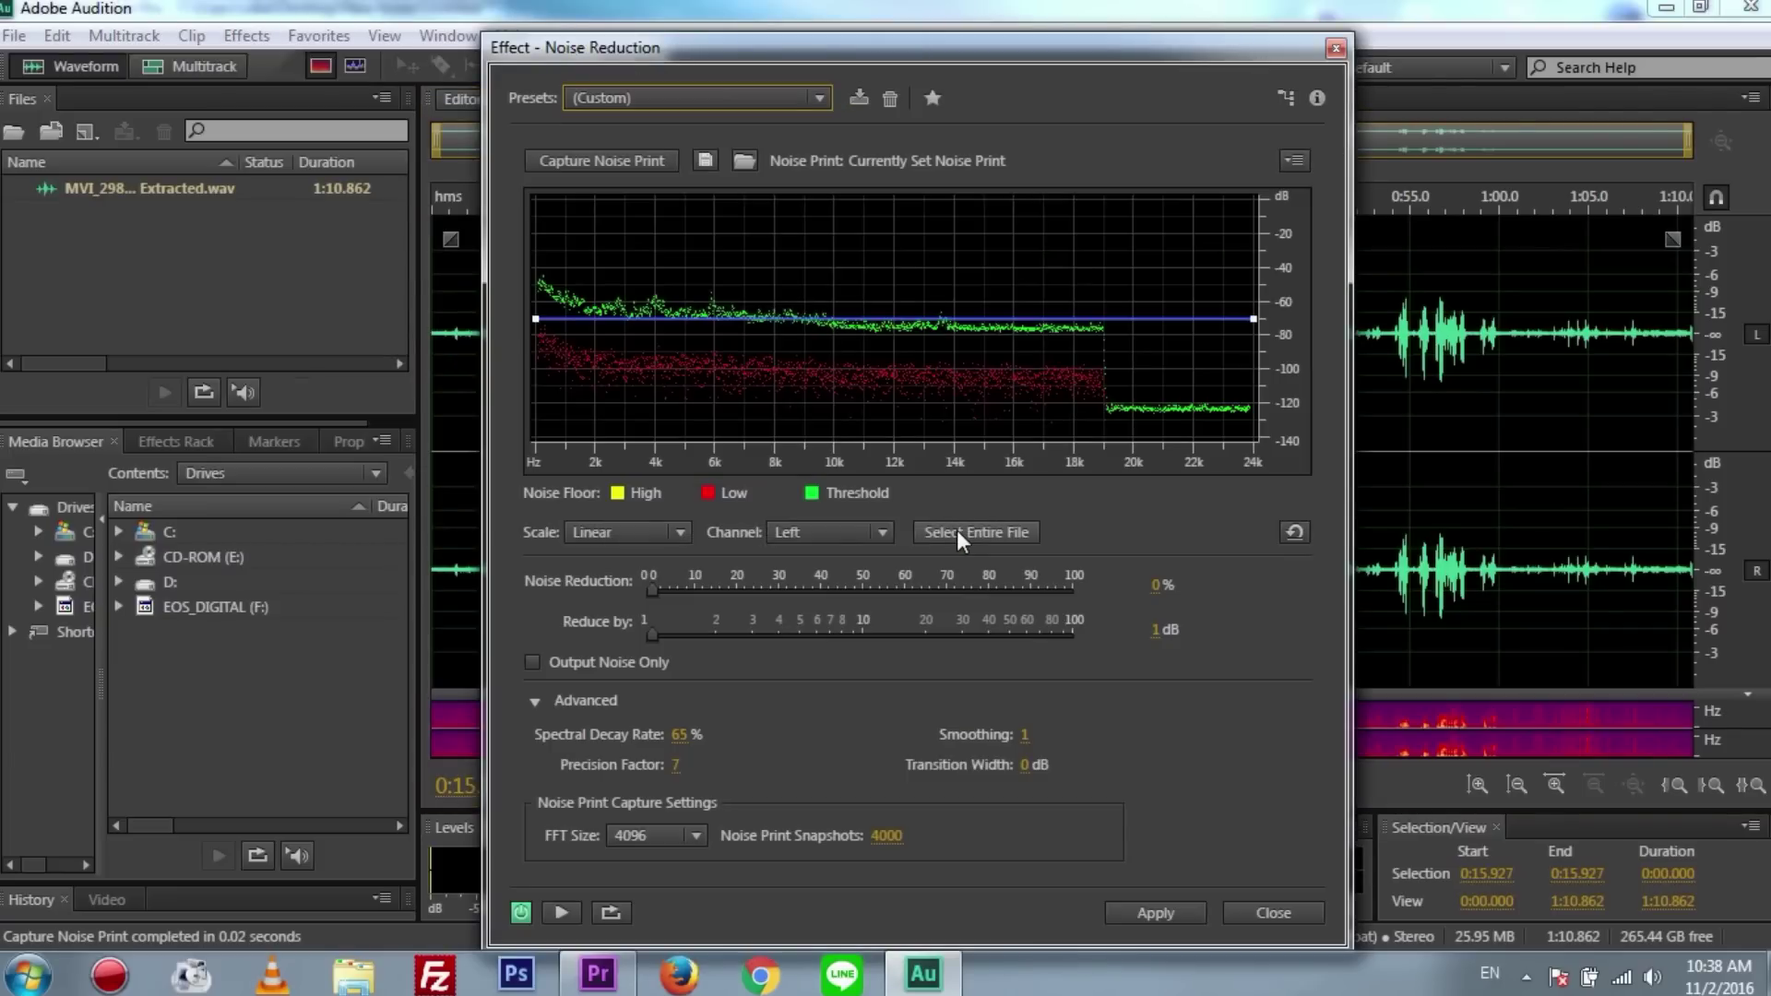
pyautogui.click(561, 911)
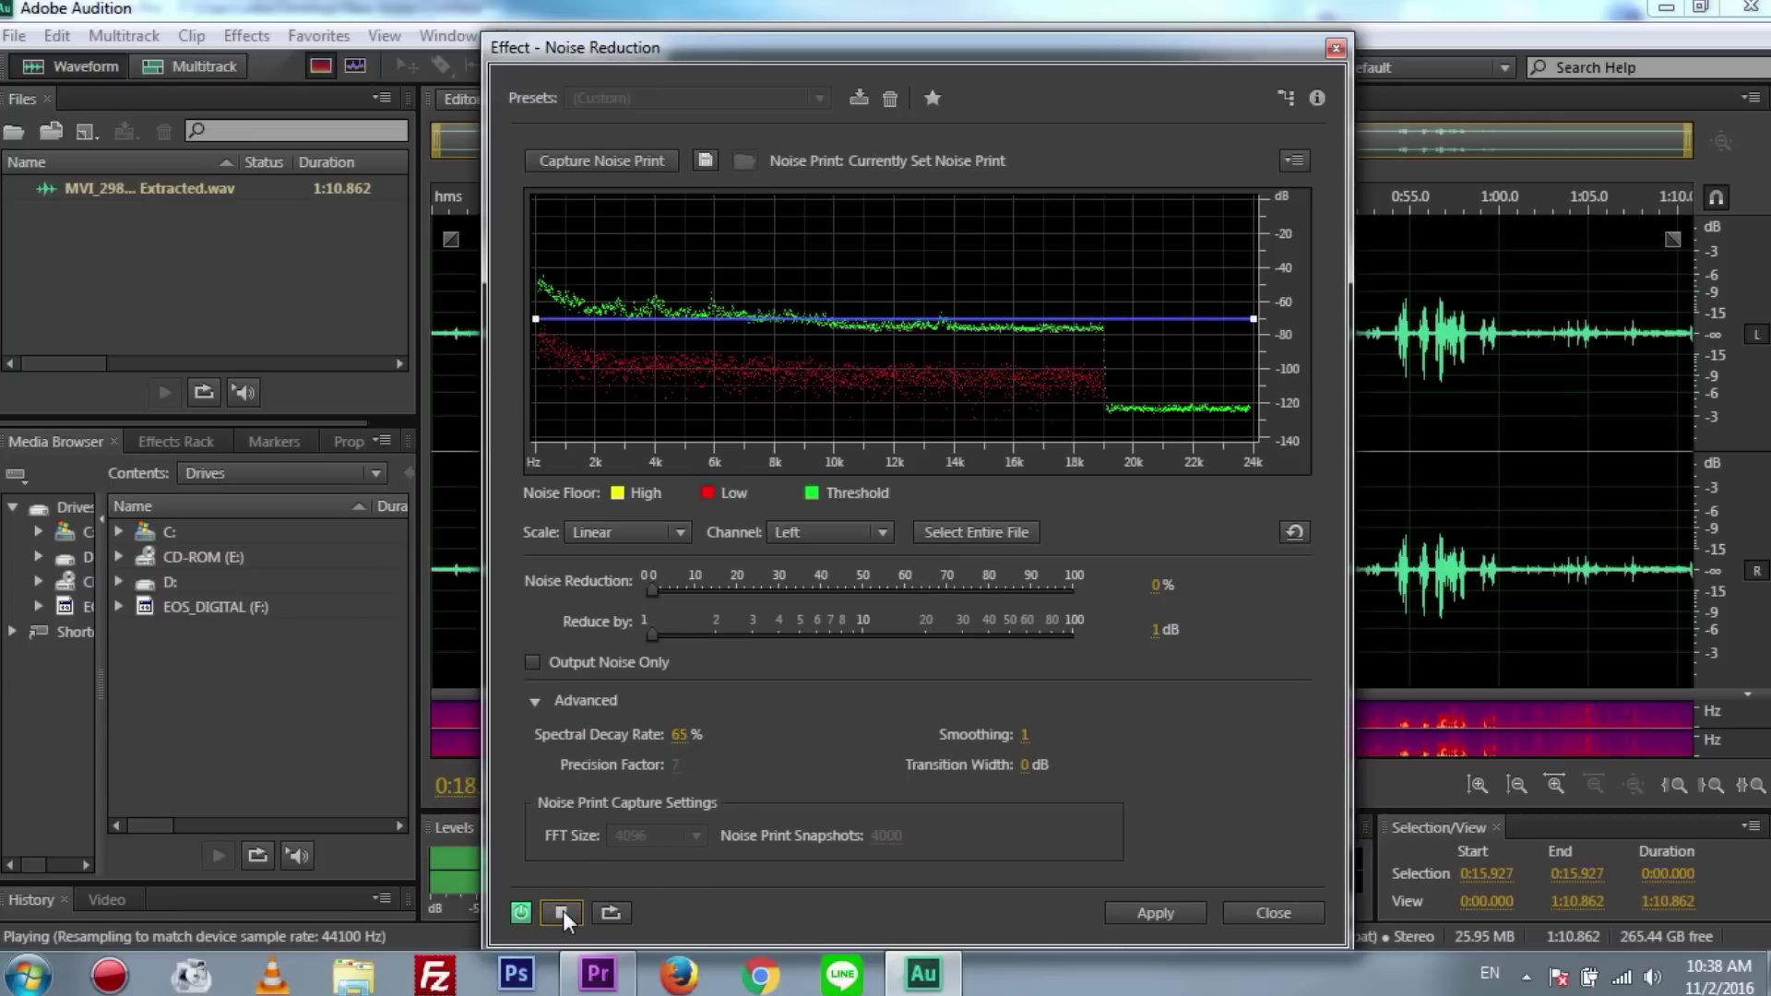
pyautogui.click(564, 912)
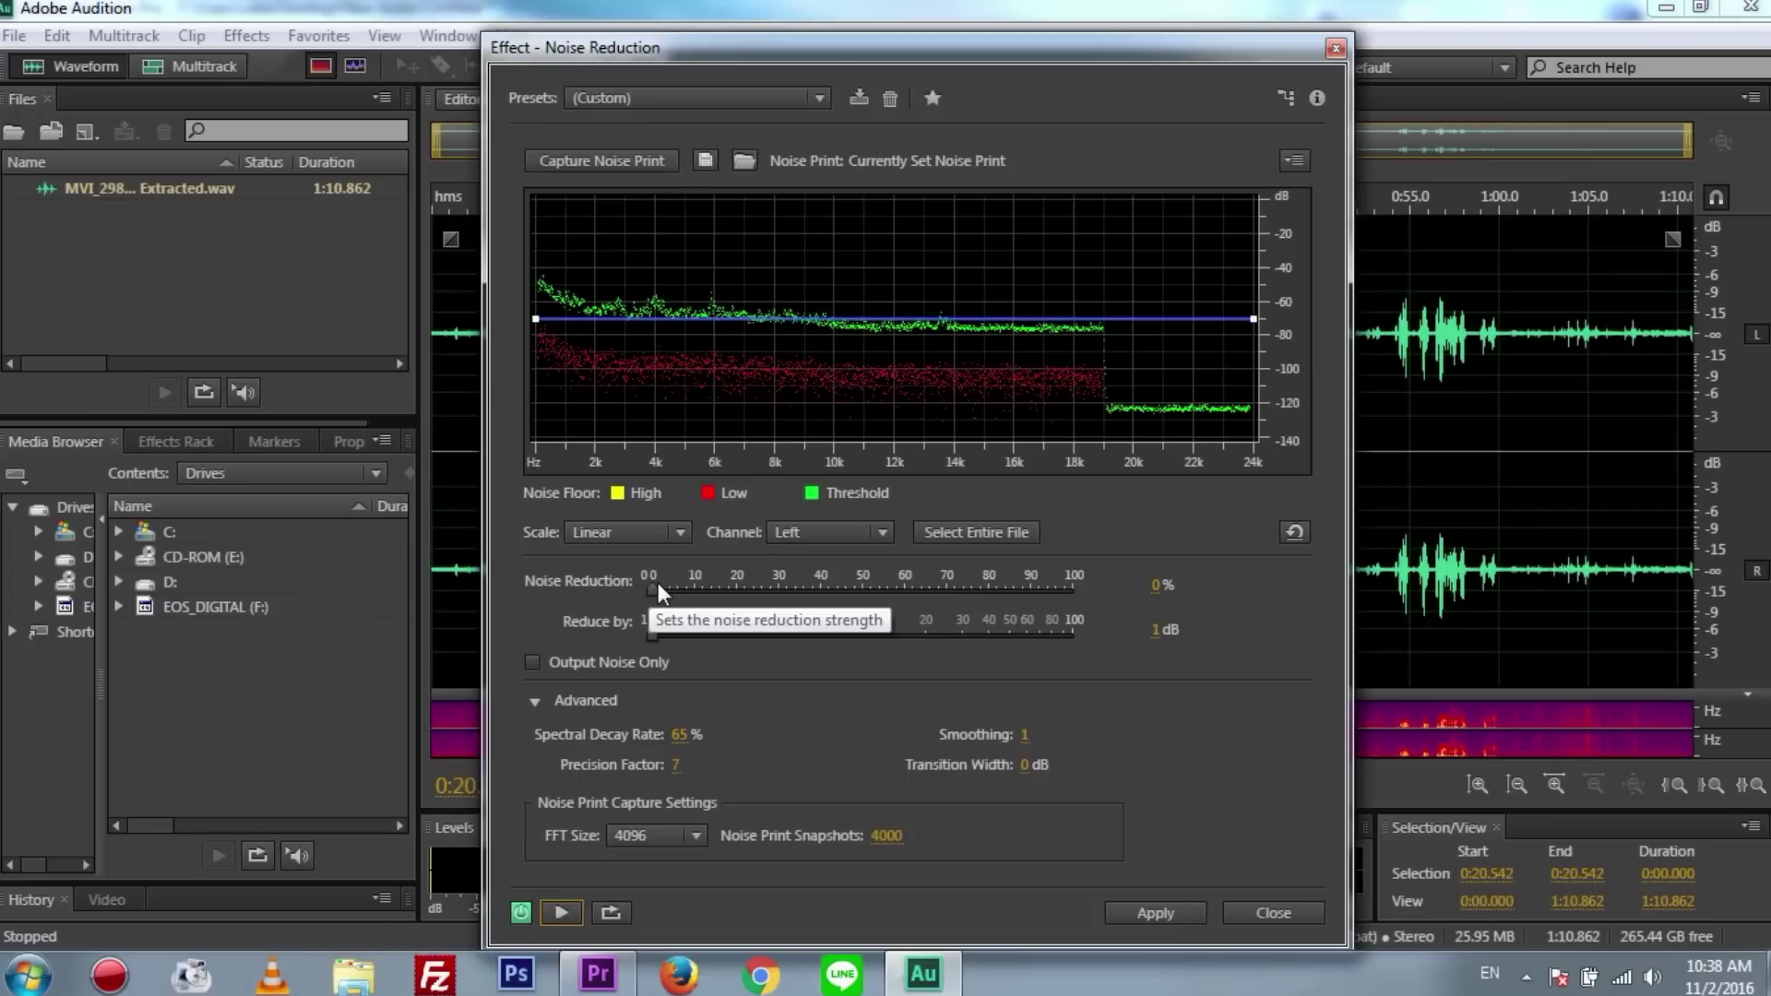
# - Set the noise reduction strength to 50% and preview the audio
pyautogui.moveTo(656, 586)
pyautogui.mouseDown()
pyautogui.moveTo(674, 586)
pyautogui.moveTo(632, 587)
pyautogui.mouseUp()
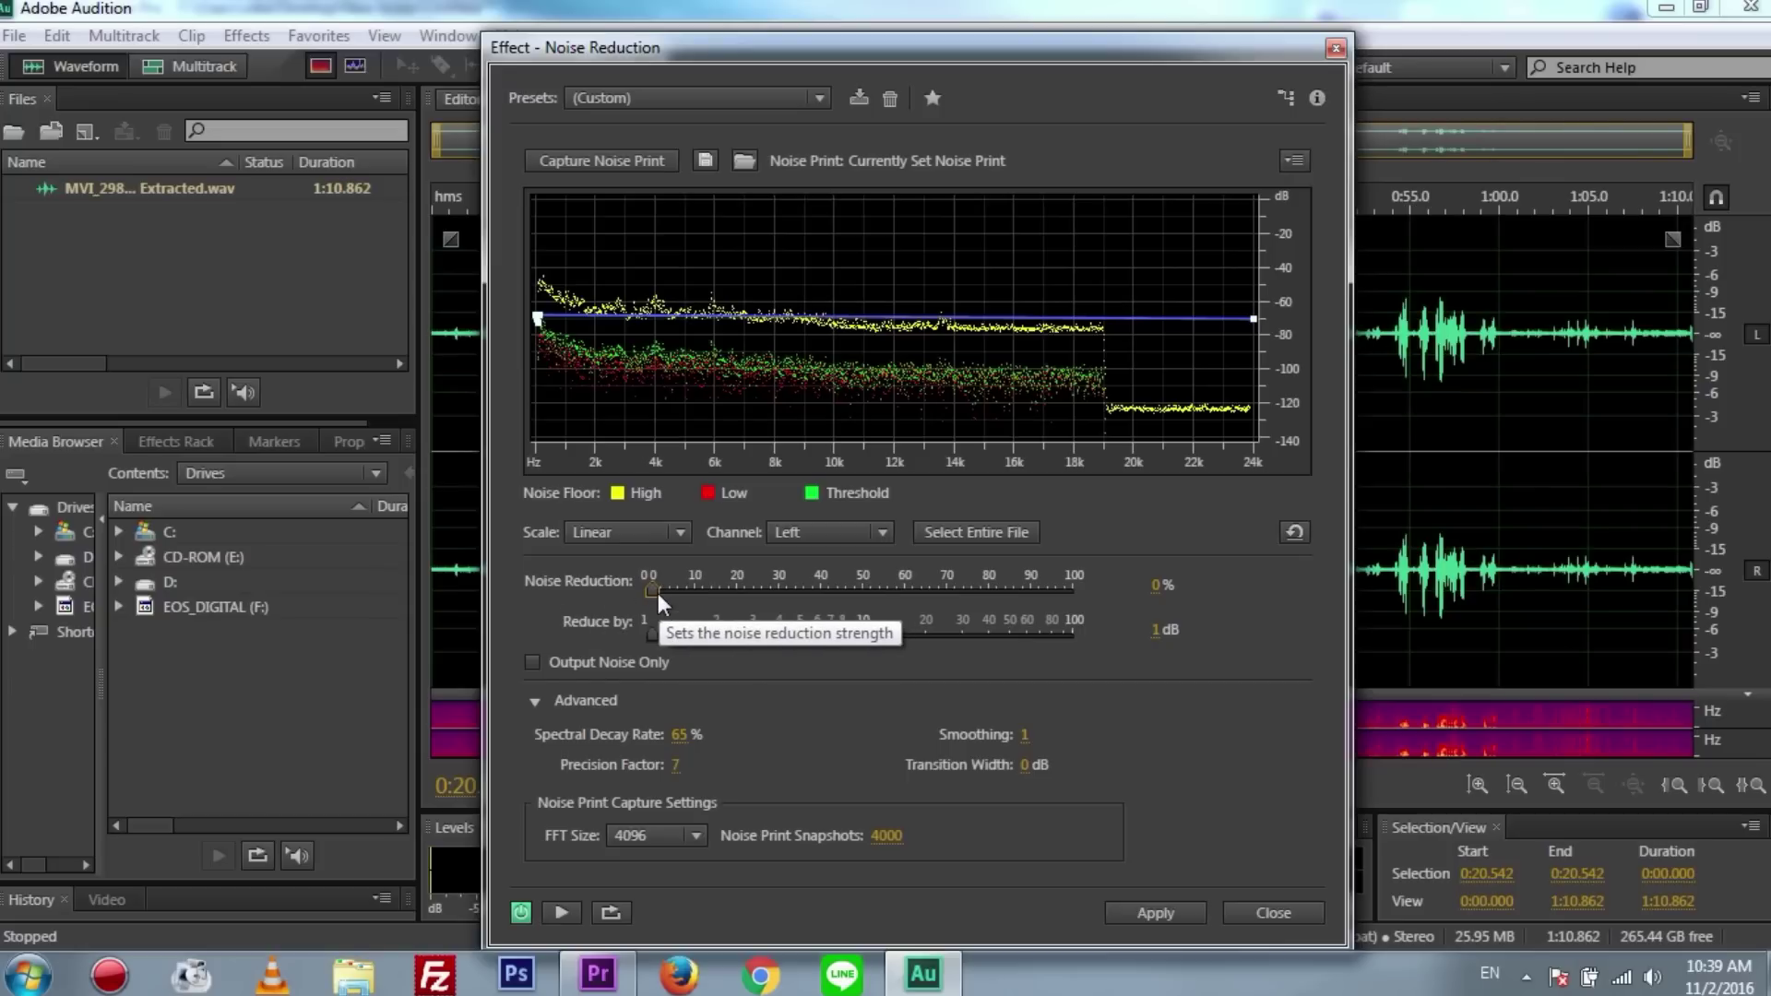
pyautogui.moveTo(654, 591)
pyautogui.mouseDown()
pyautogui.moveTo(688, 591)
pyautogui.moveTo(623, 600)
pyautogui.mouseUp()
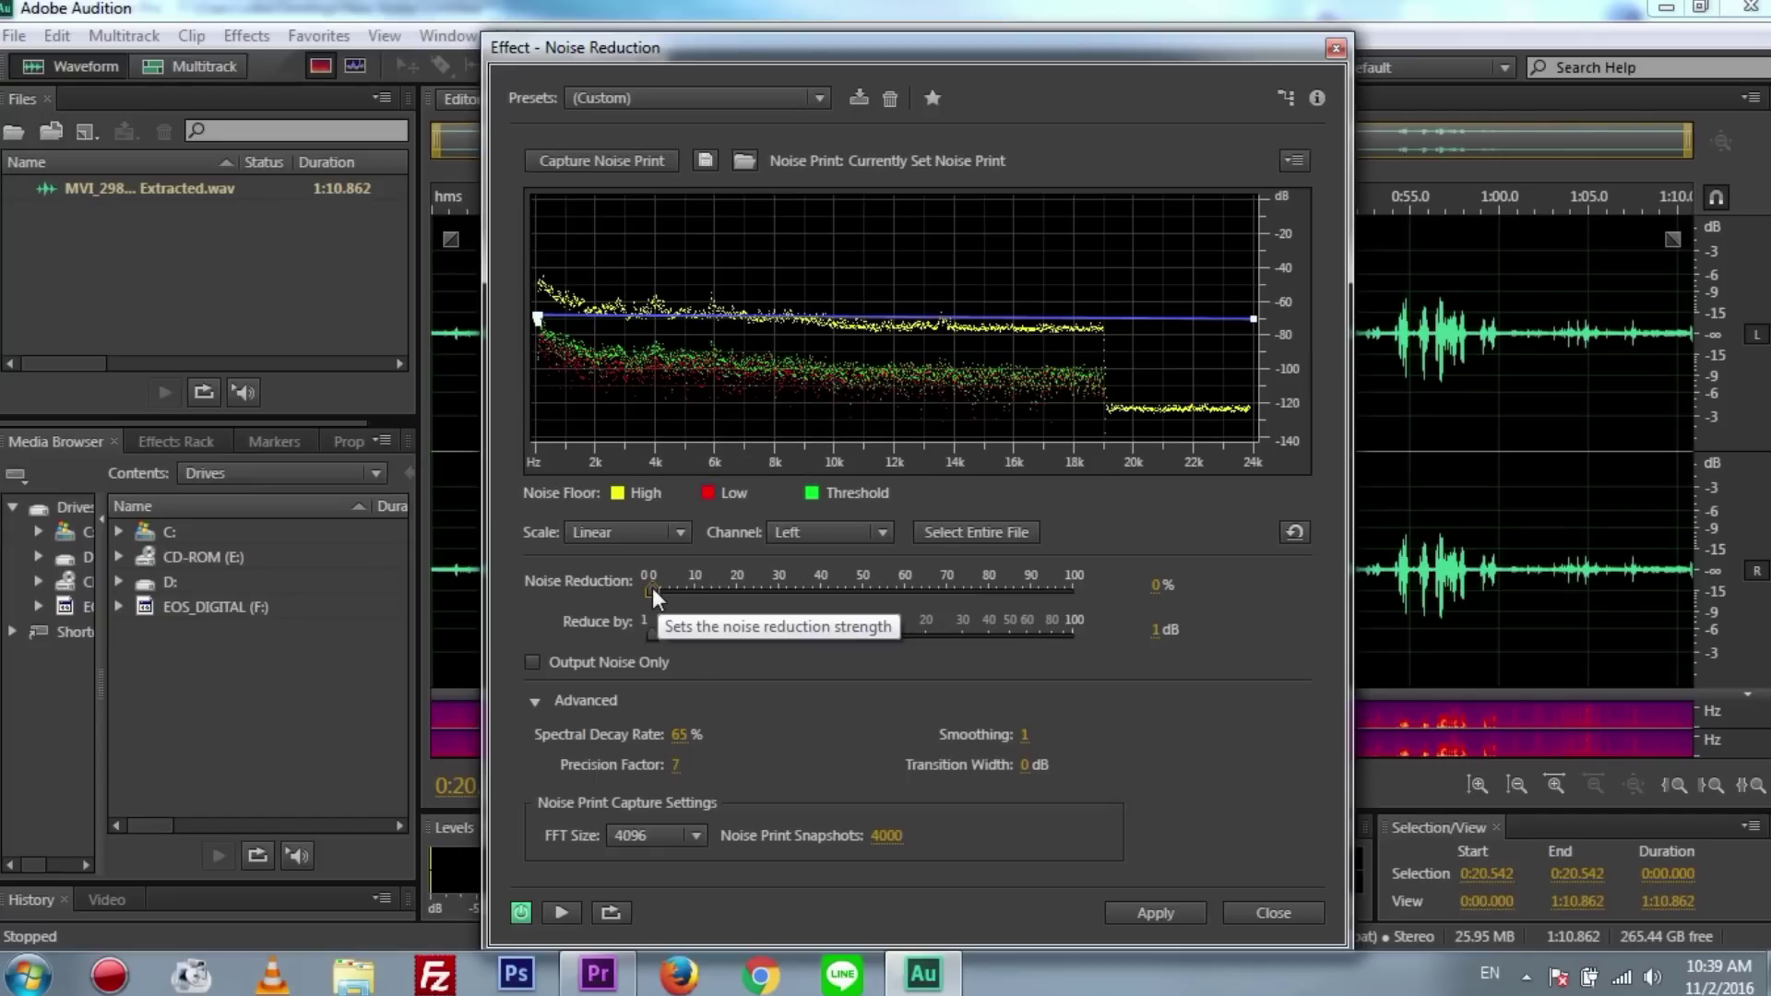
pyautogui.moveTo(651, 588); pyautogui.dragTo(860, 595)
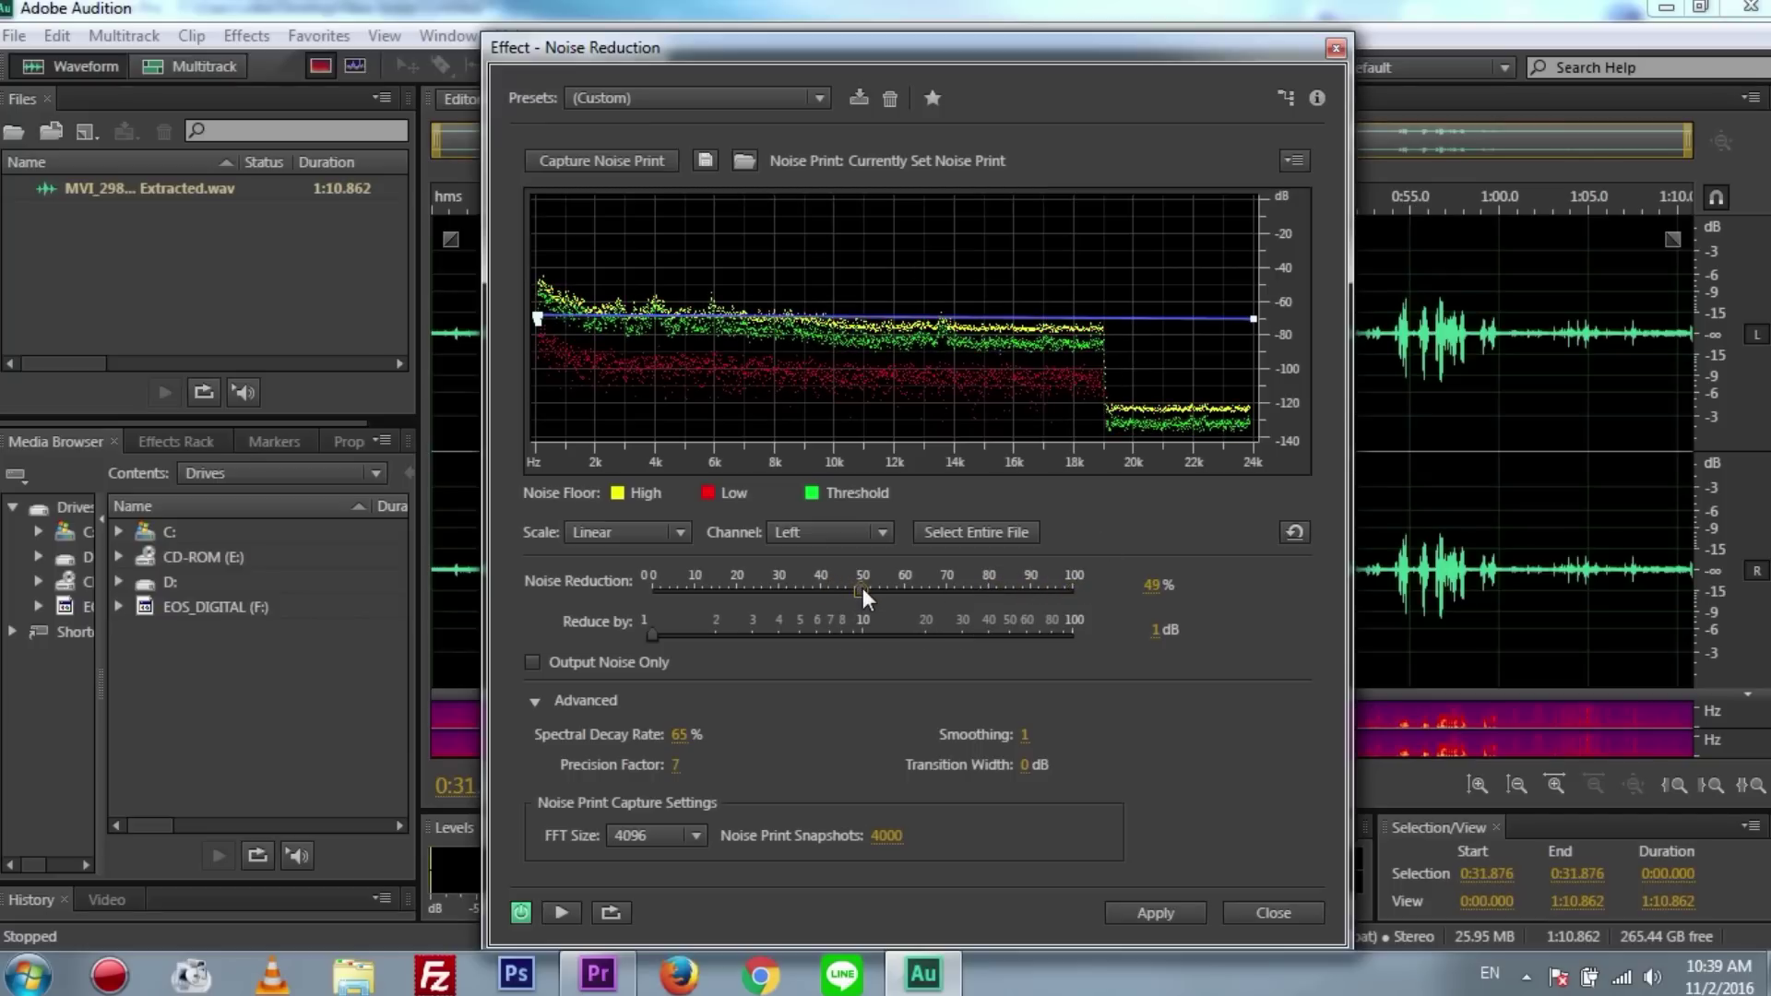
pyautogui.moveTo(861, 589); pyautogui.dragTo(866, 589)
pyautogui.press('space')
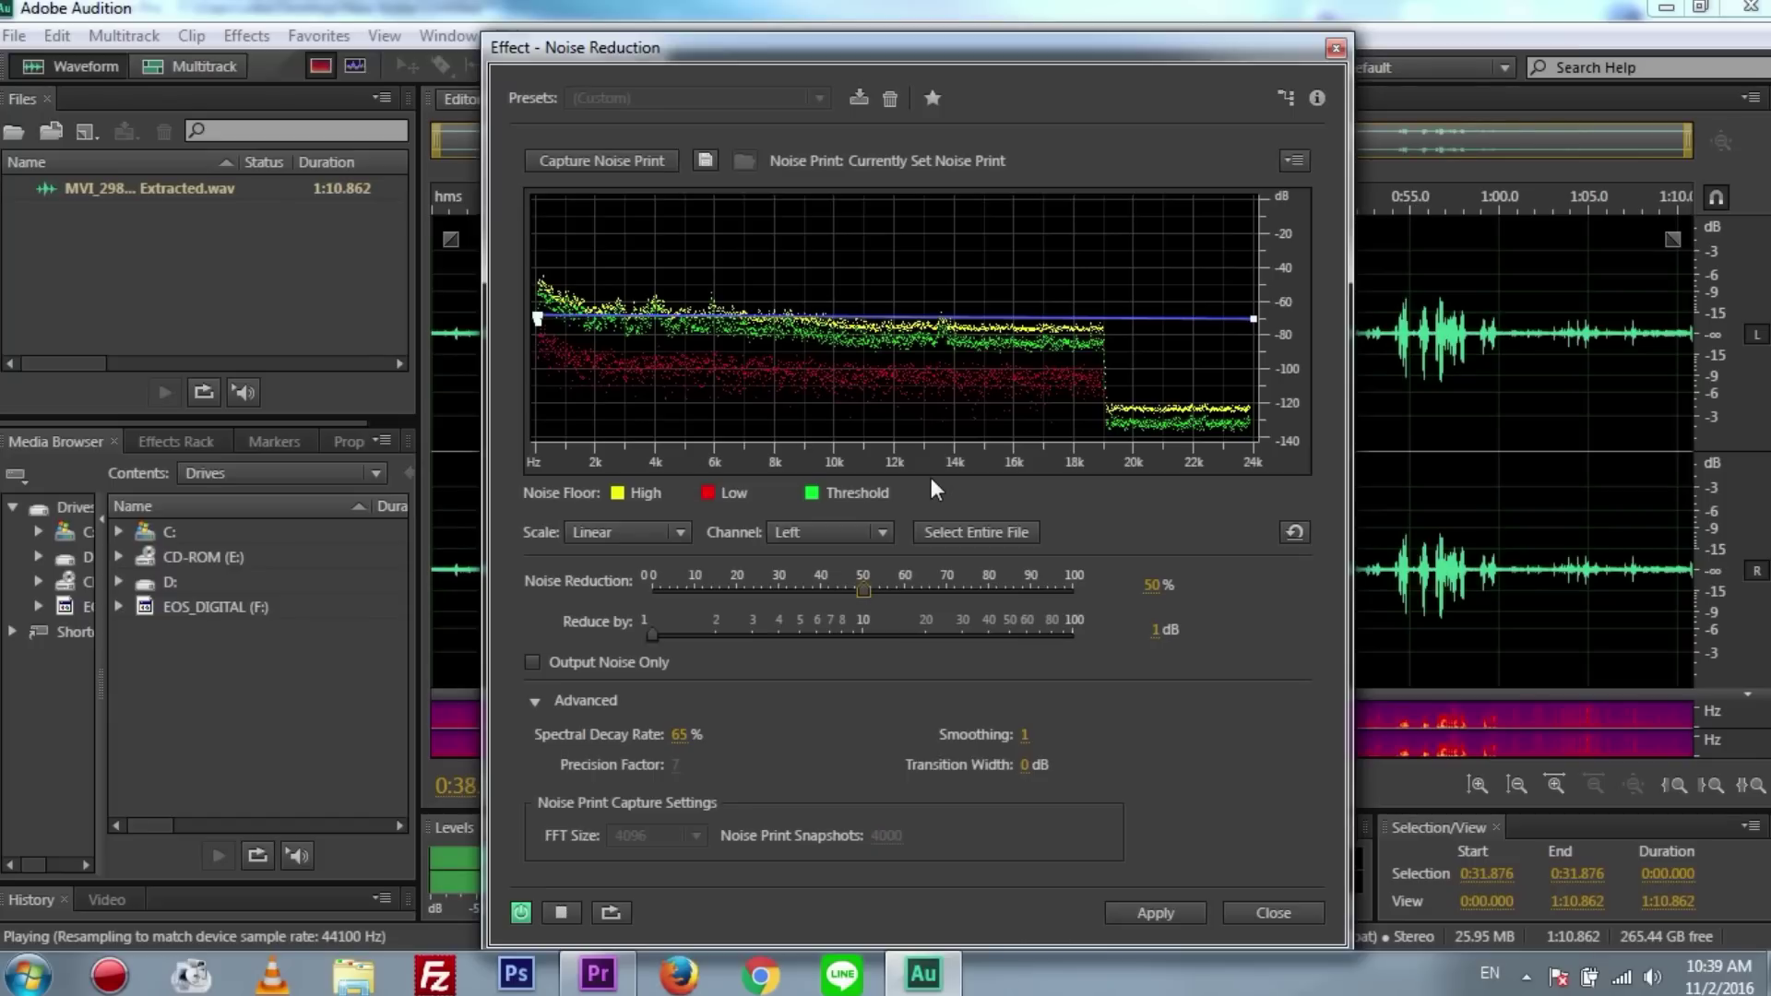
pyautogui.press('space')
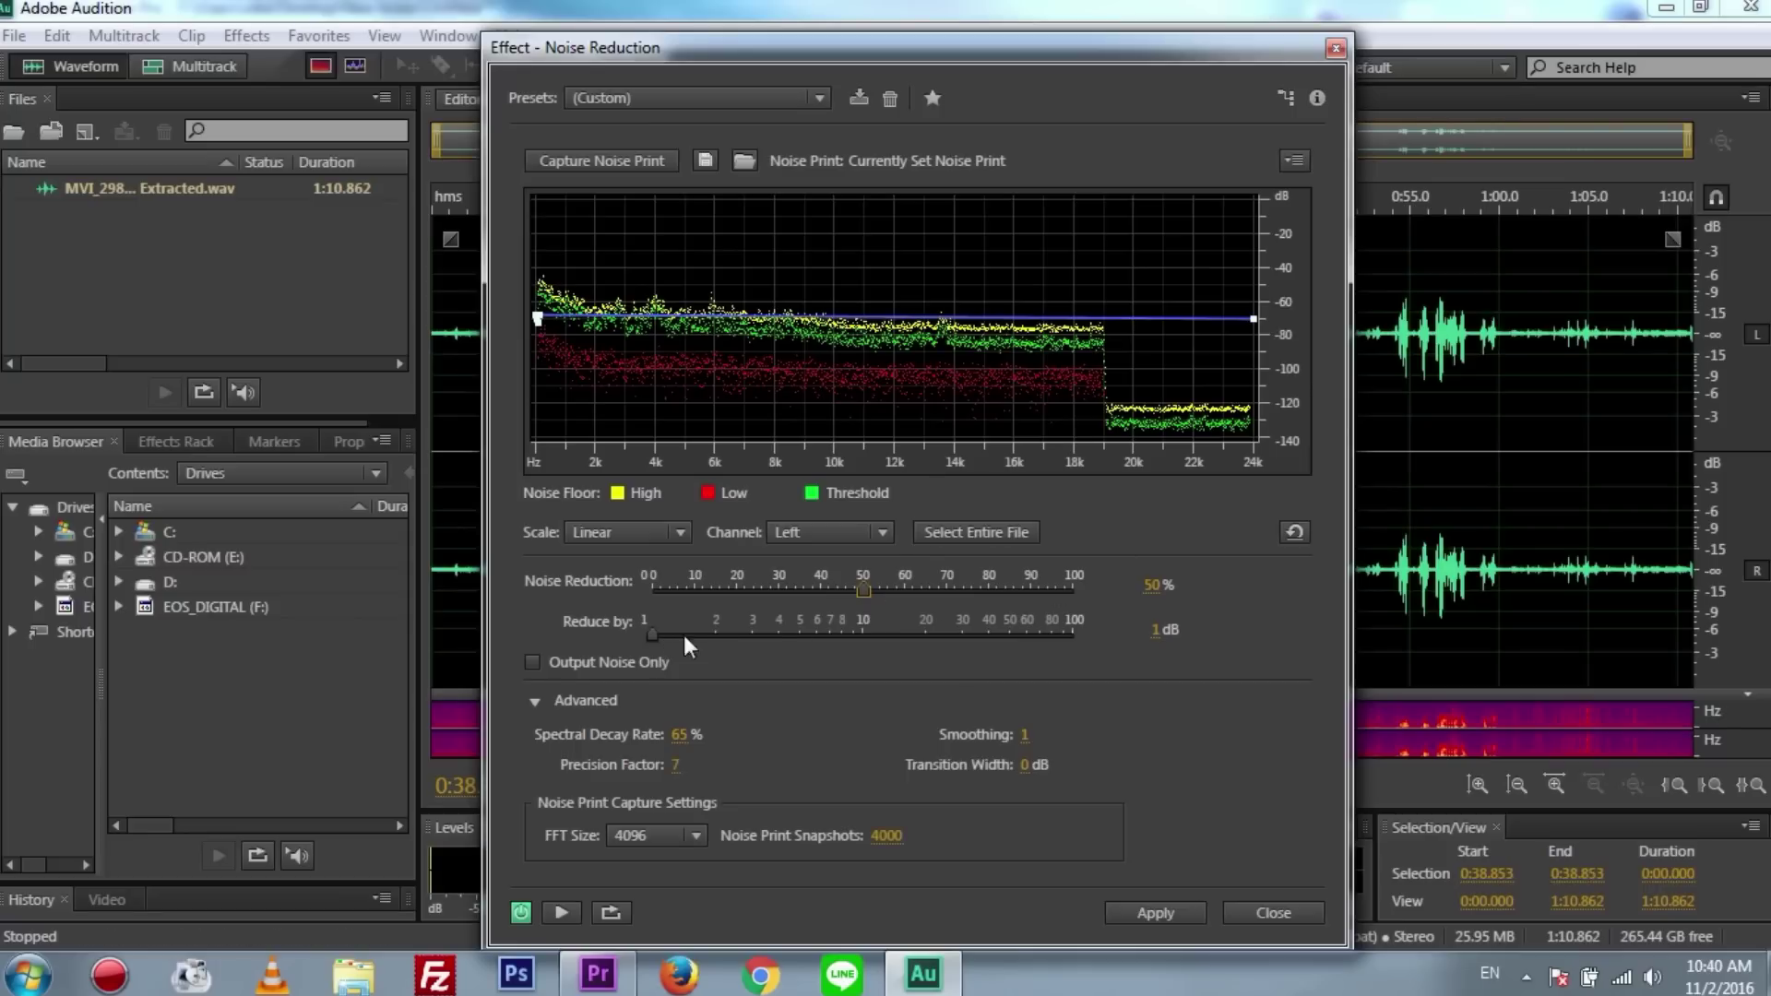
# - Try a Reduce by amount of 100 dB and preview the audio
pyautogui.moveTo(649, 643); pyautogui.dragTo(1200, 660)
pyautogui.press('space')
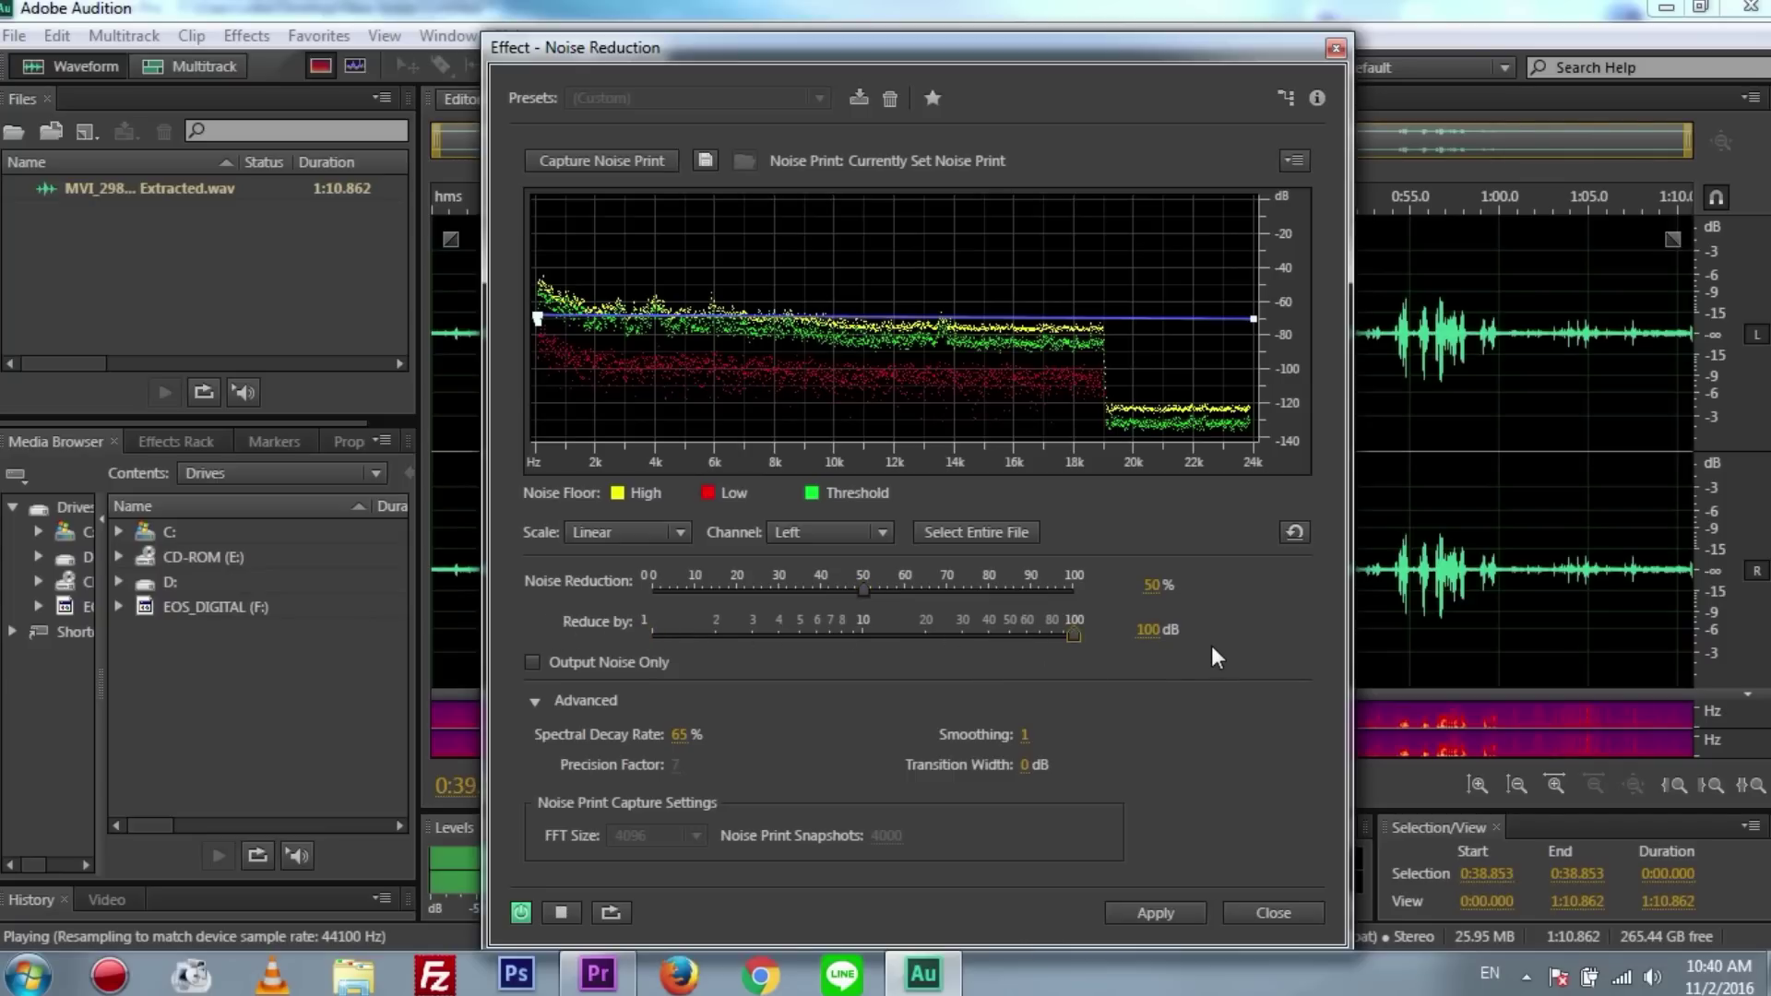
pyautogui.press('space')
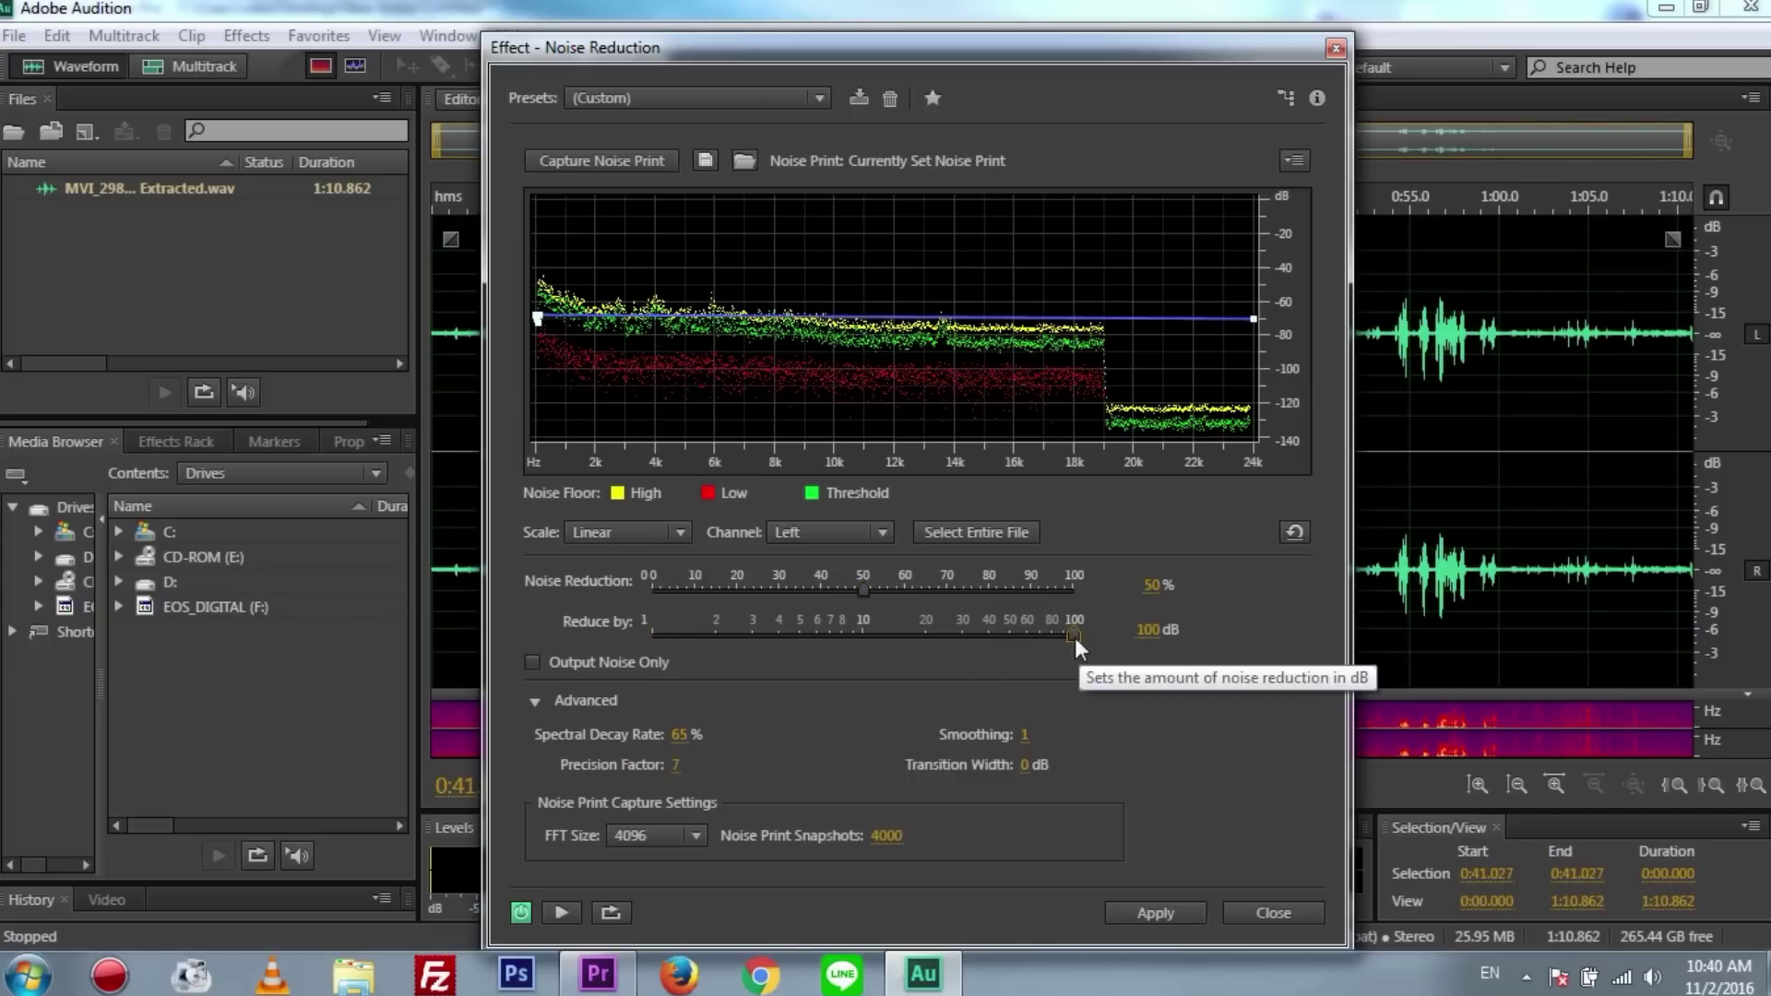
pyautogui.press('space')
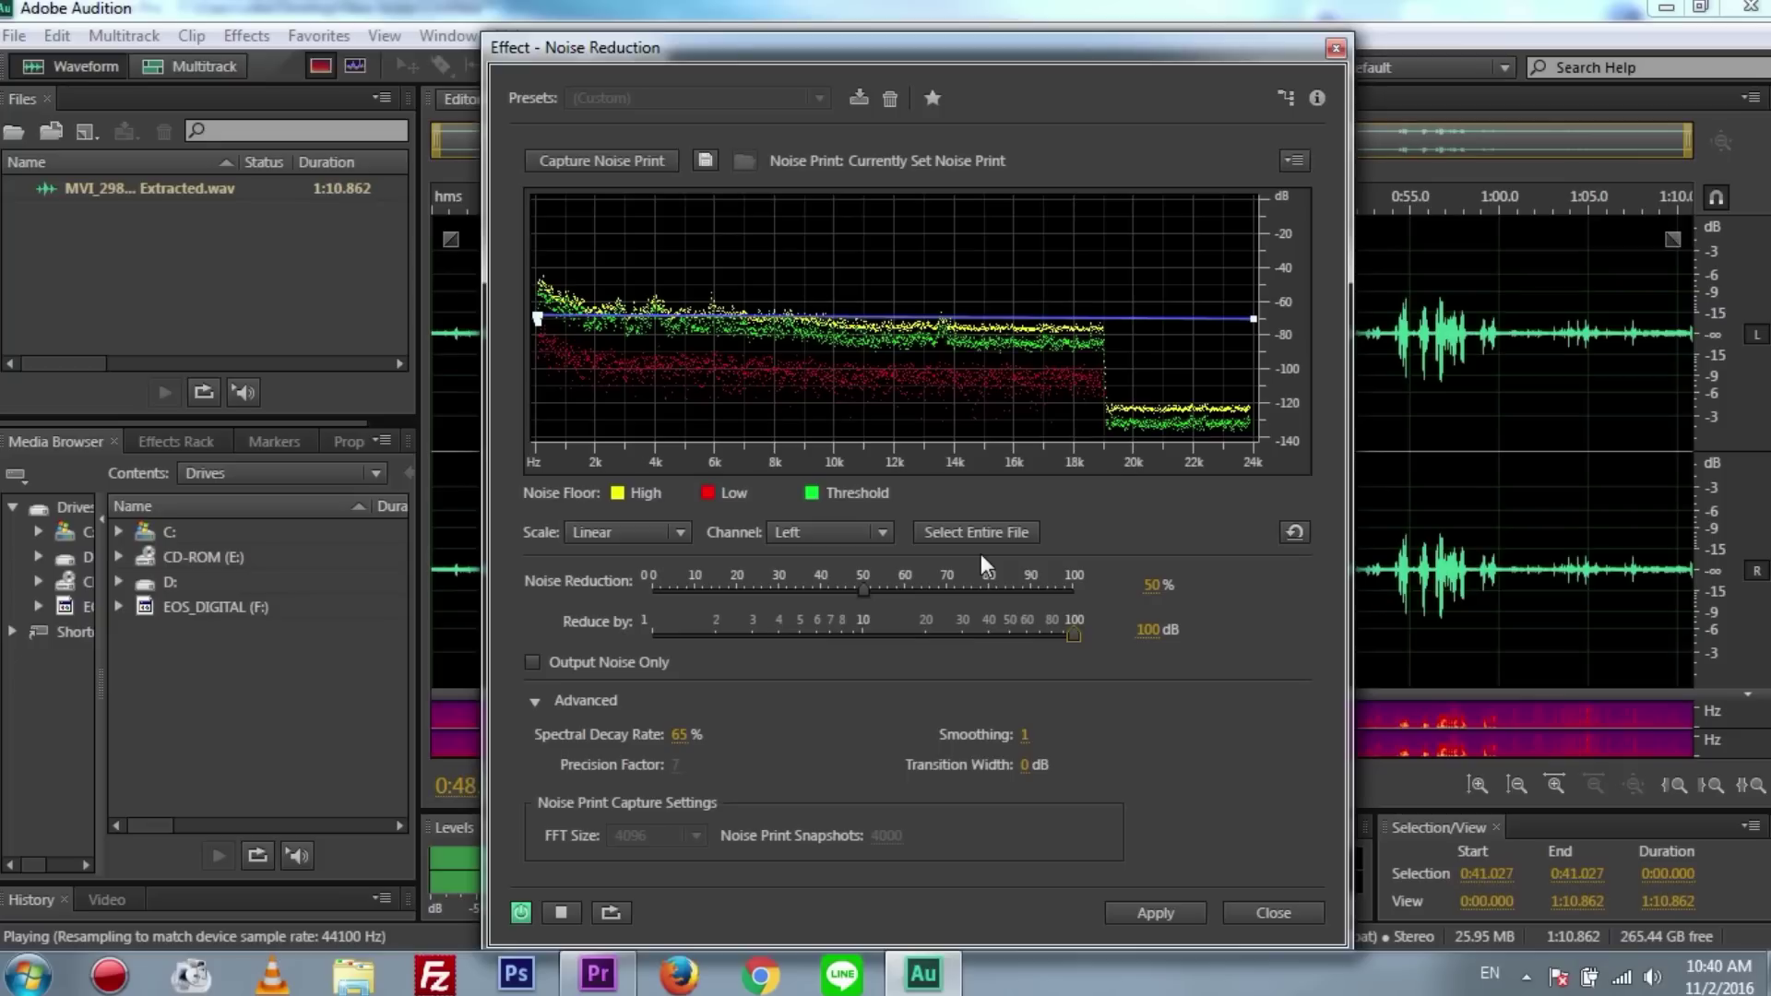
pyautogui.press('space')
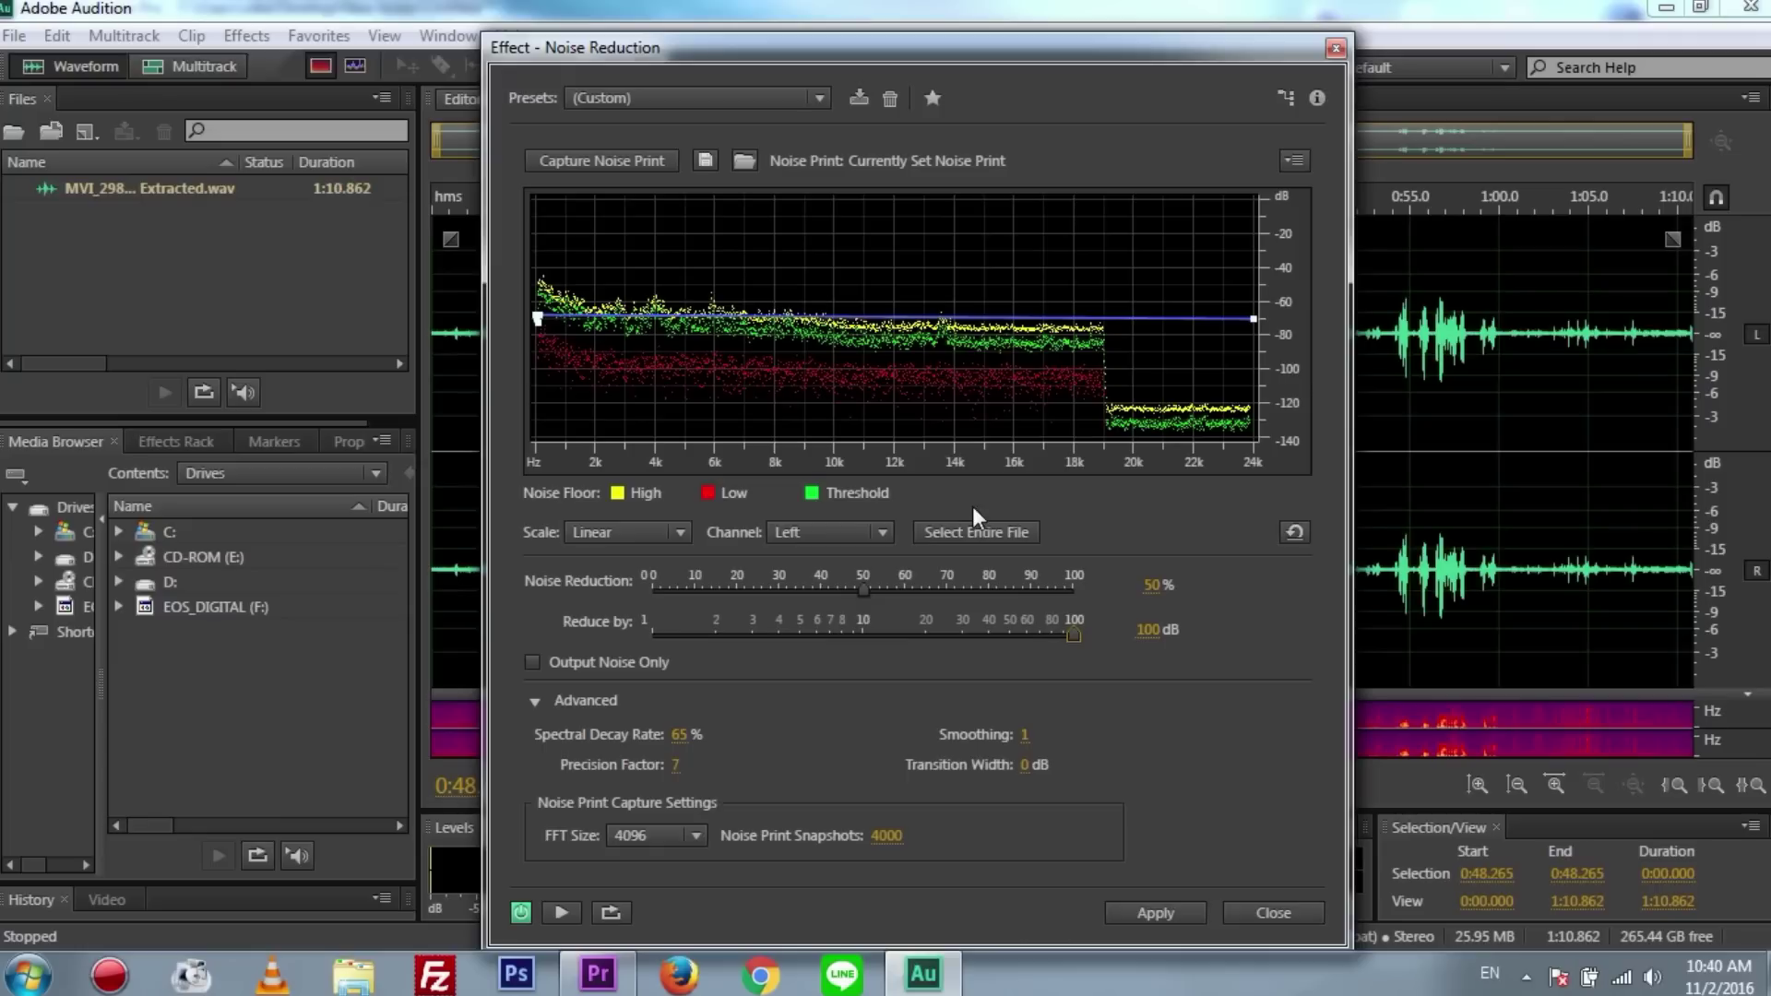
# - Lower the Reduce by amount to 19.6 dB and preview the audio
pyautogui.click(960, 636)
pyautogui.moveTo(962, 639)
pyautogui.mouseDown()
pyautogui.moveTo(933, 638)
pyautogui.moveTo(973, 636)
pyautogui.mouseUp()
pyautogui.press('space')
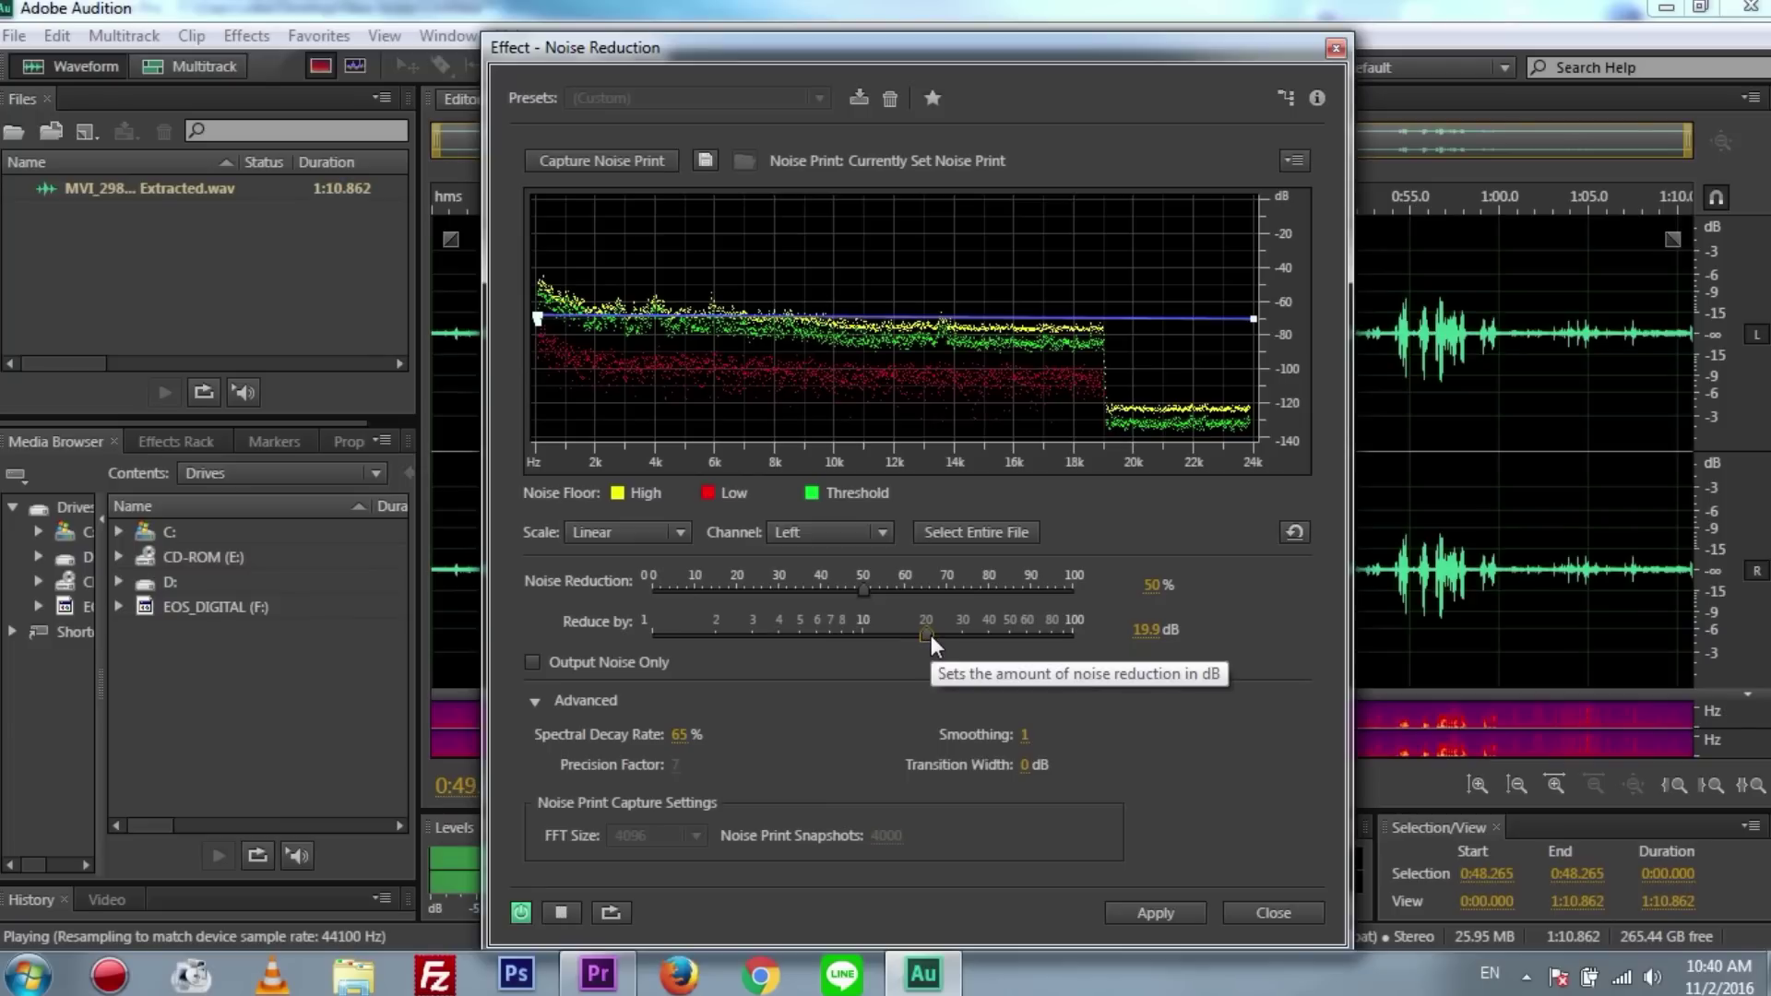
pyautogui.moveTo(929, 635)
pyautogui.mouseDown()
pyautogui.moveTo(878, 629)
pyautogui.moveTo(926, 633)
pyautogui.mouseUp()
pyautogui.press('space')
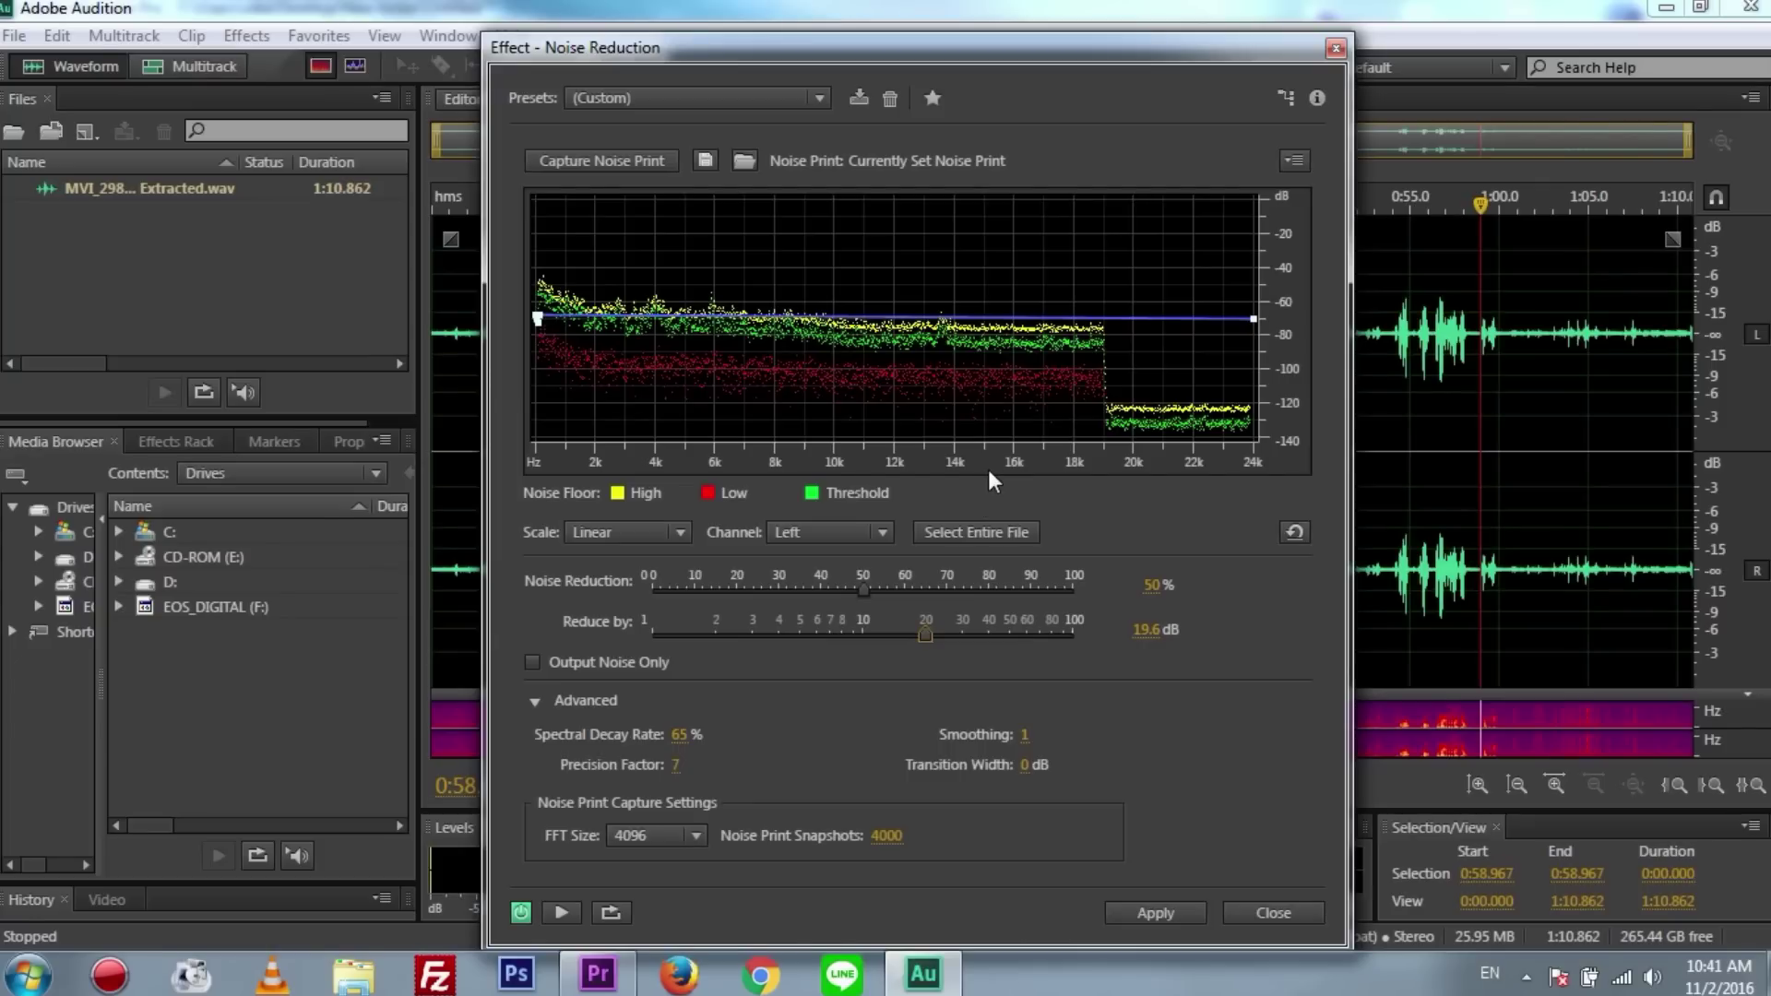
# - Compare the sound with Reduce by at 100 dB, and restore the amount to 19.6 dB
pyautogui.moveTo(926, 633); pyautogui.dragTo(1143, 669)
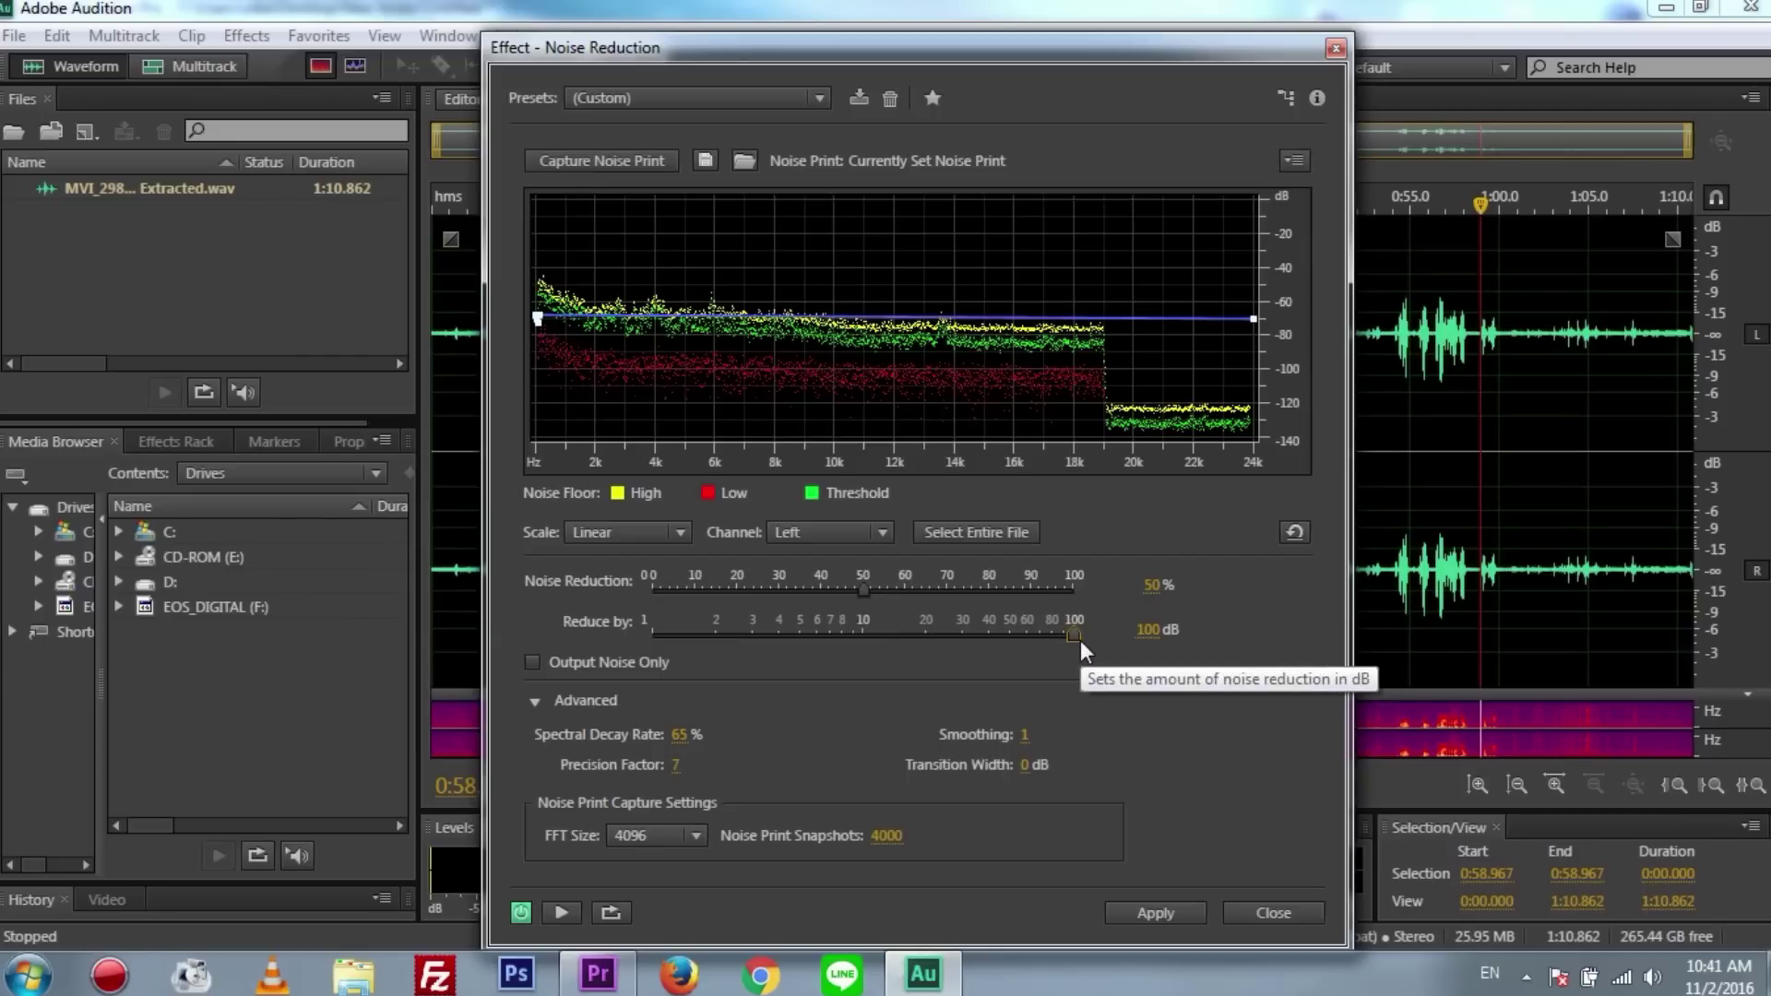
pyautogui.press('space')
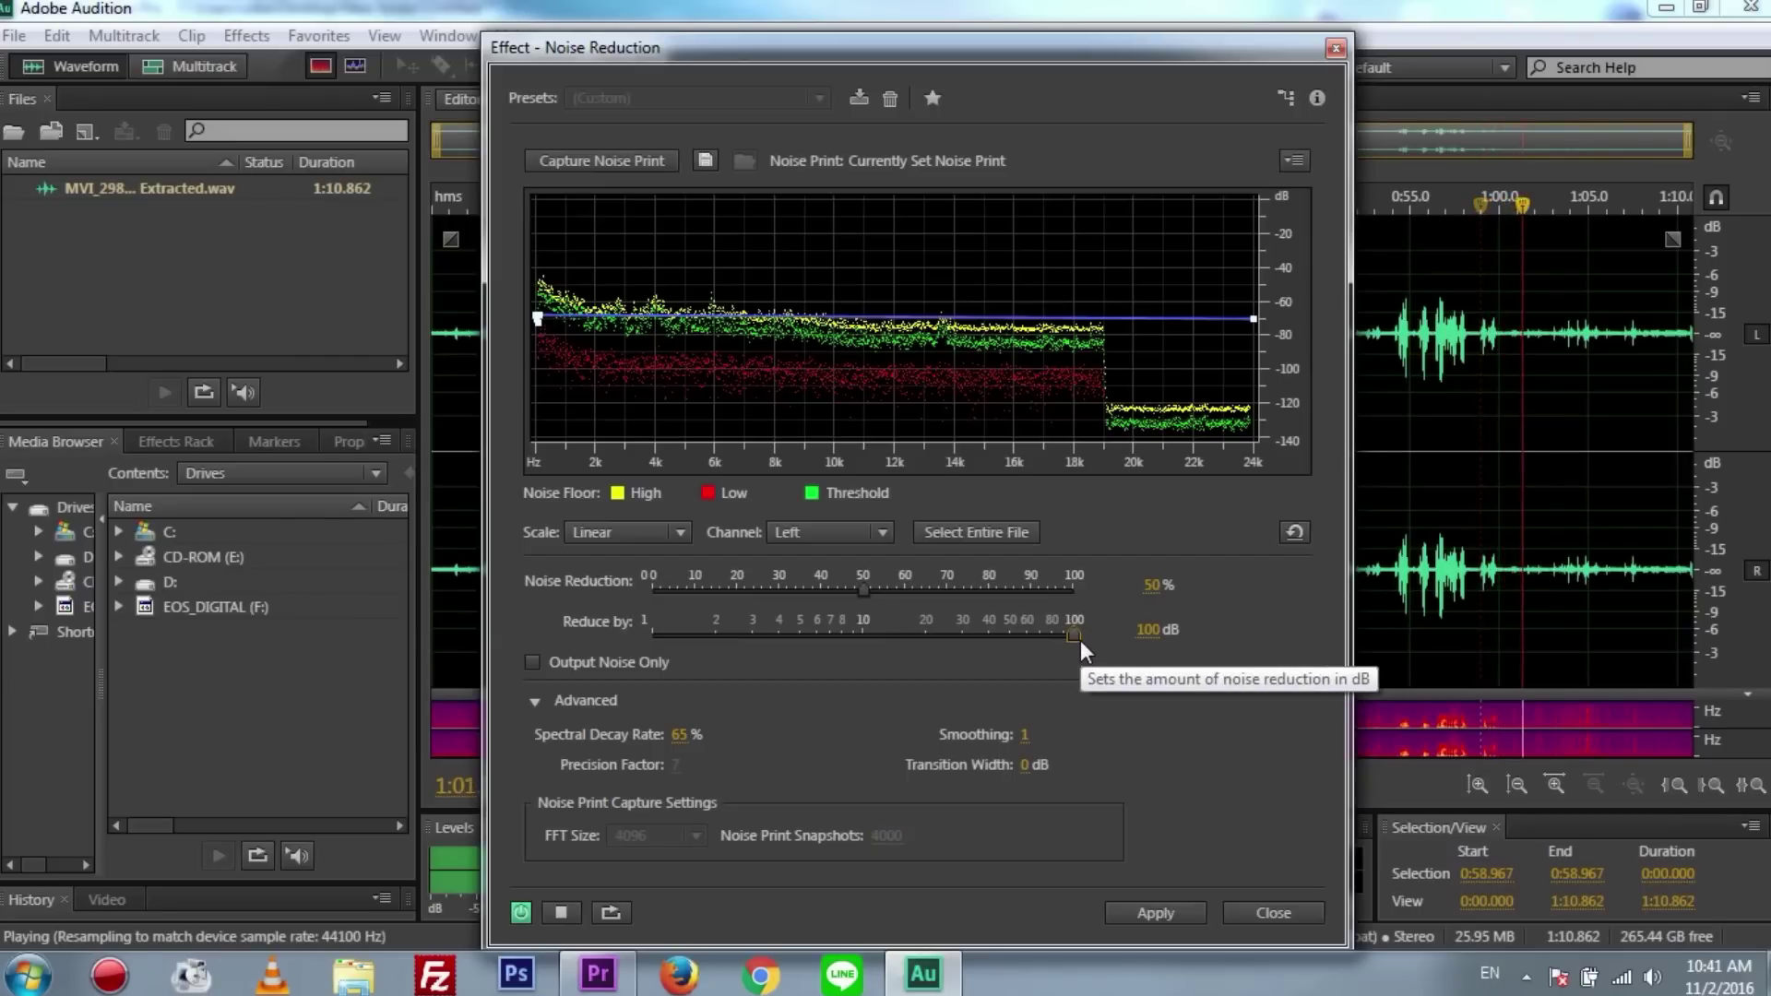
pyautogui.press('space')
pyautogui.click(926, 635)
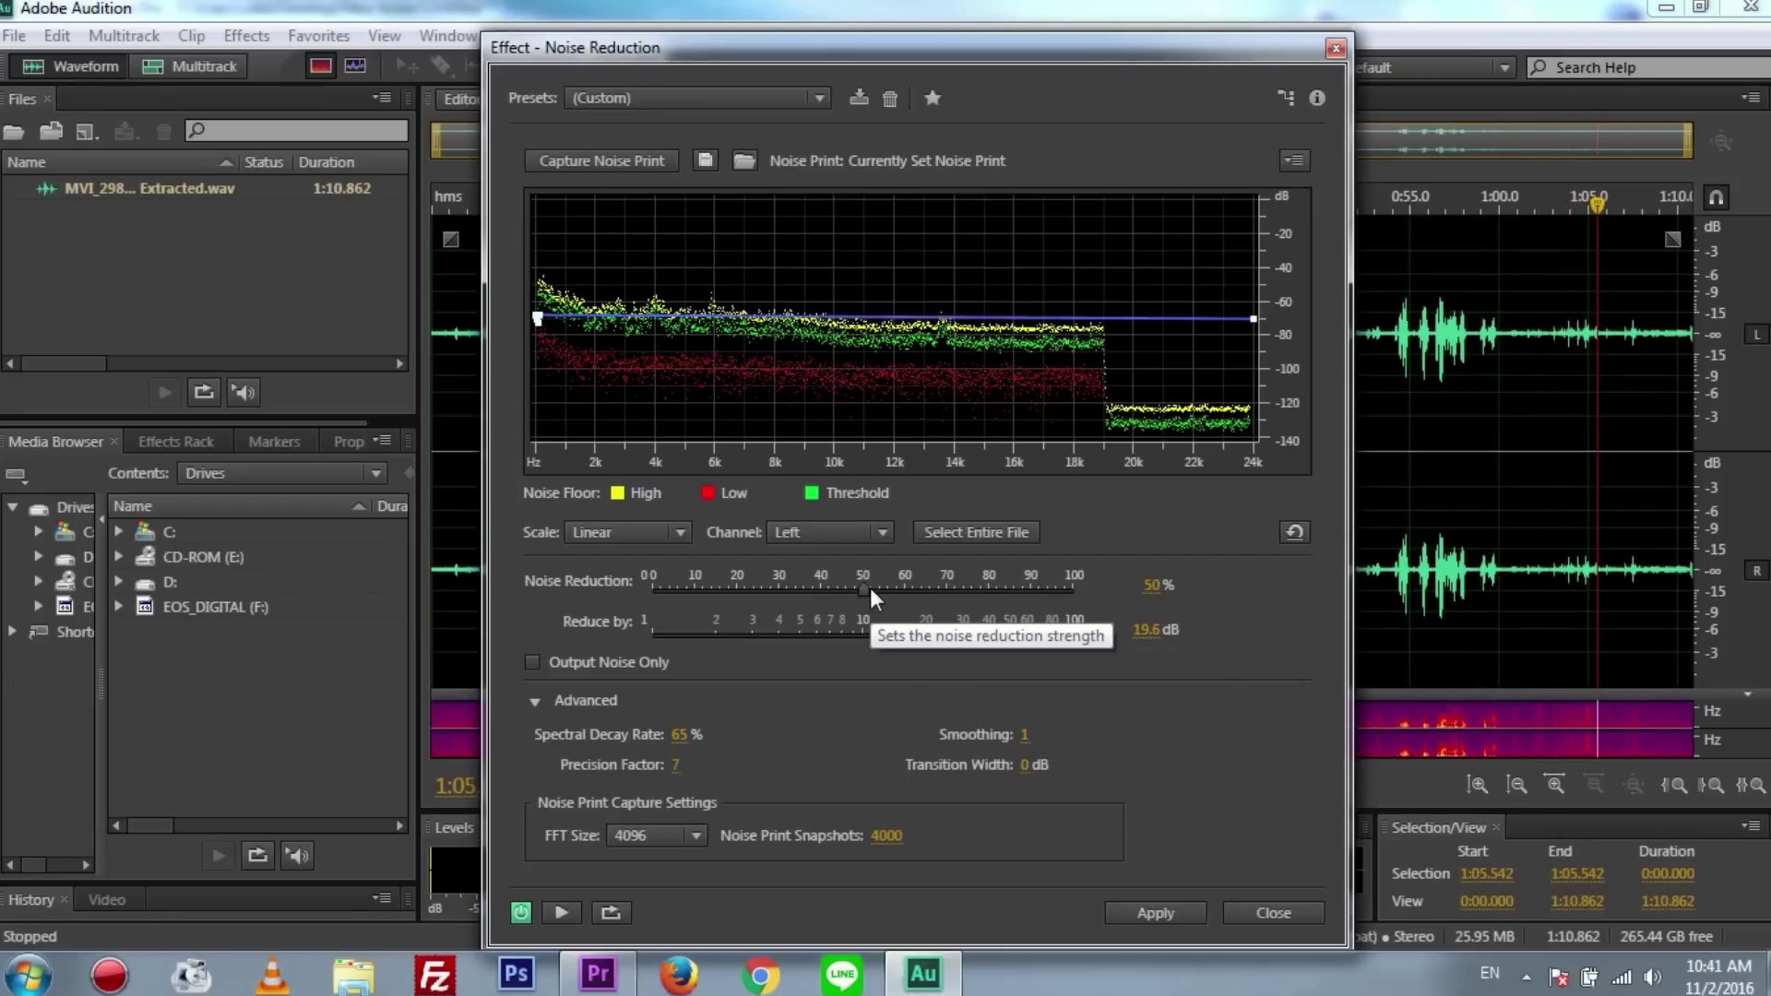
# - Raise the noise reduction strength to 70% and preview the audio
pyautogui.moveTo(871, 589)
pyautogui.mouseDown()
pyautogui.moveTo(944, 583)
pyautogui.moveTo(884, 595)
pyautogui.moveTo(867, 579)
pyautogui.moveTo(872, 594)
pyautogui.mouseUp()
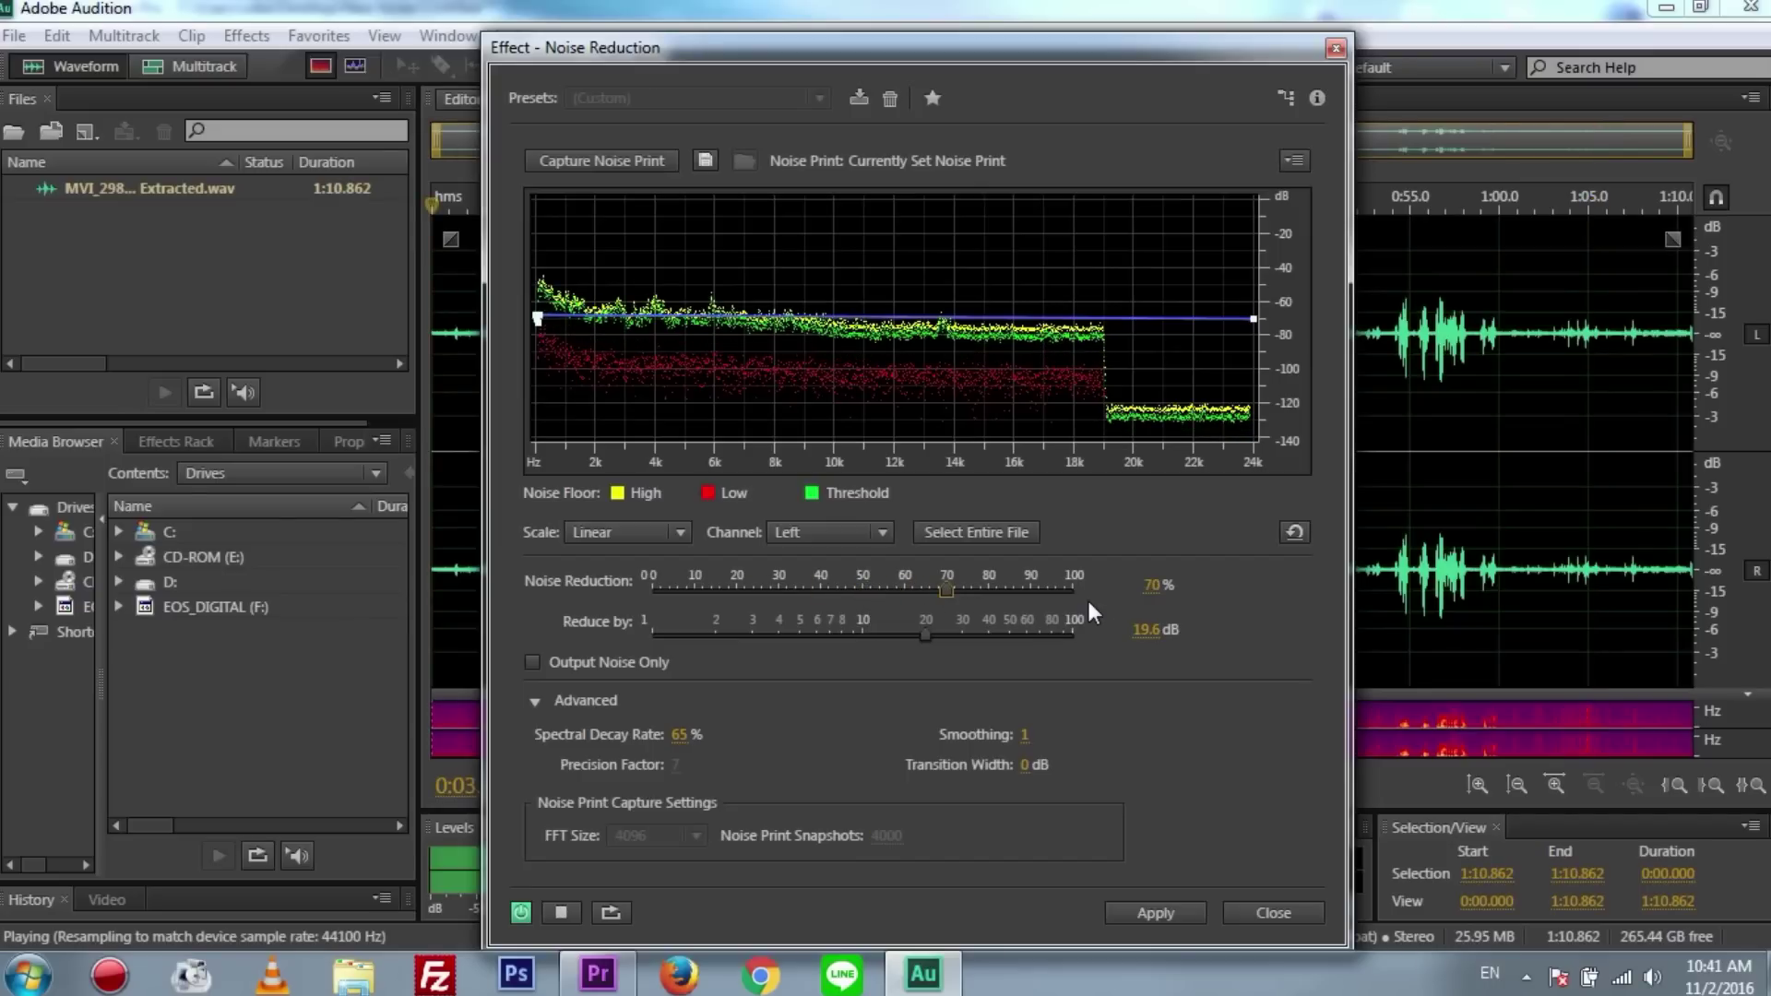
# - Preview the audio with noise reduction at 50%, and compare it with noise reduction at 100% and Reduce by at 100 dB
pyautogui.moveTo(839, 590)
pyautogui.mouseDown()
pyautogui.moveTo(731, 588)
pyautogui.moveTo(861, 588)
pyautogui.mouseUp()
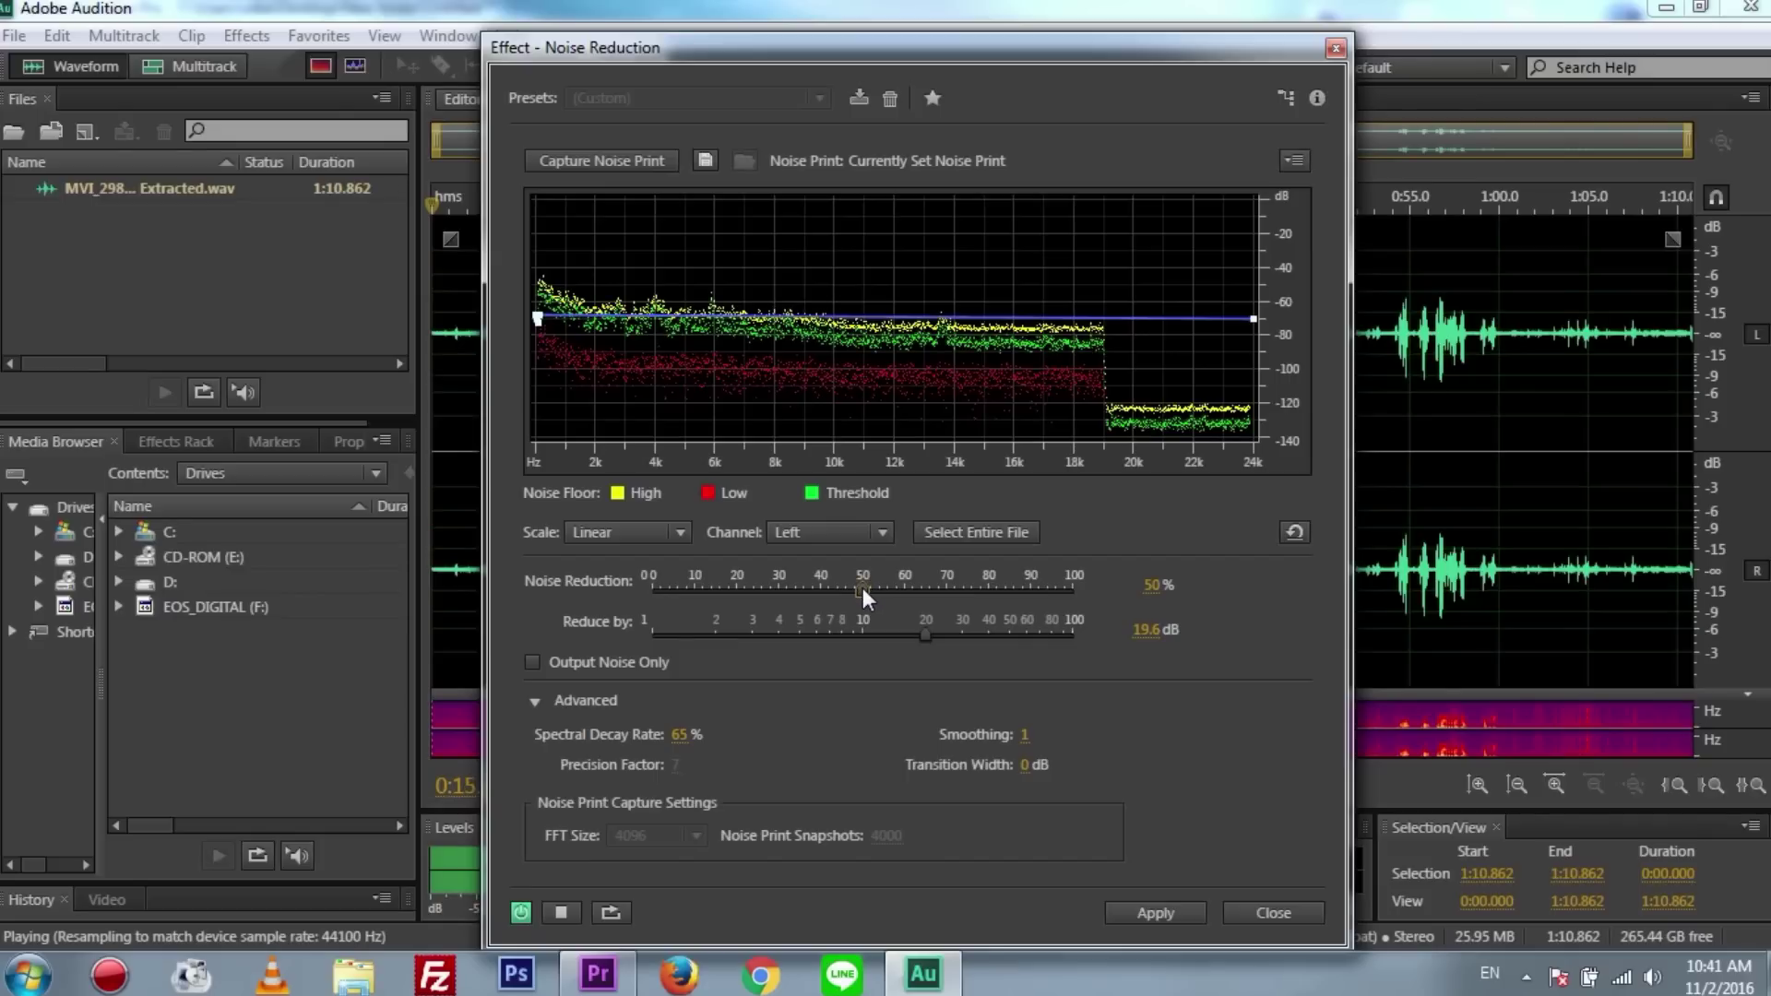
pyautogui.press('space')
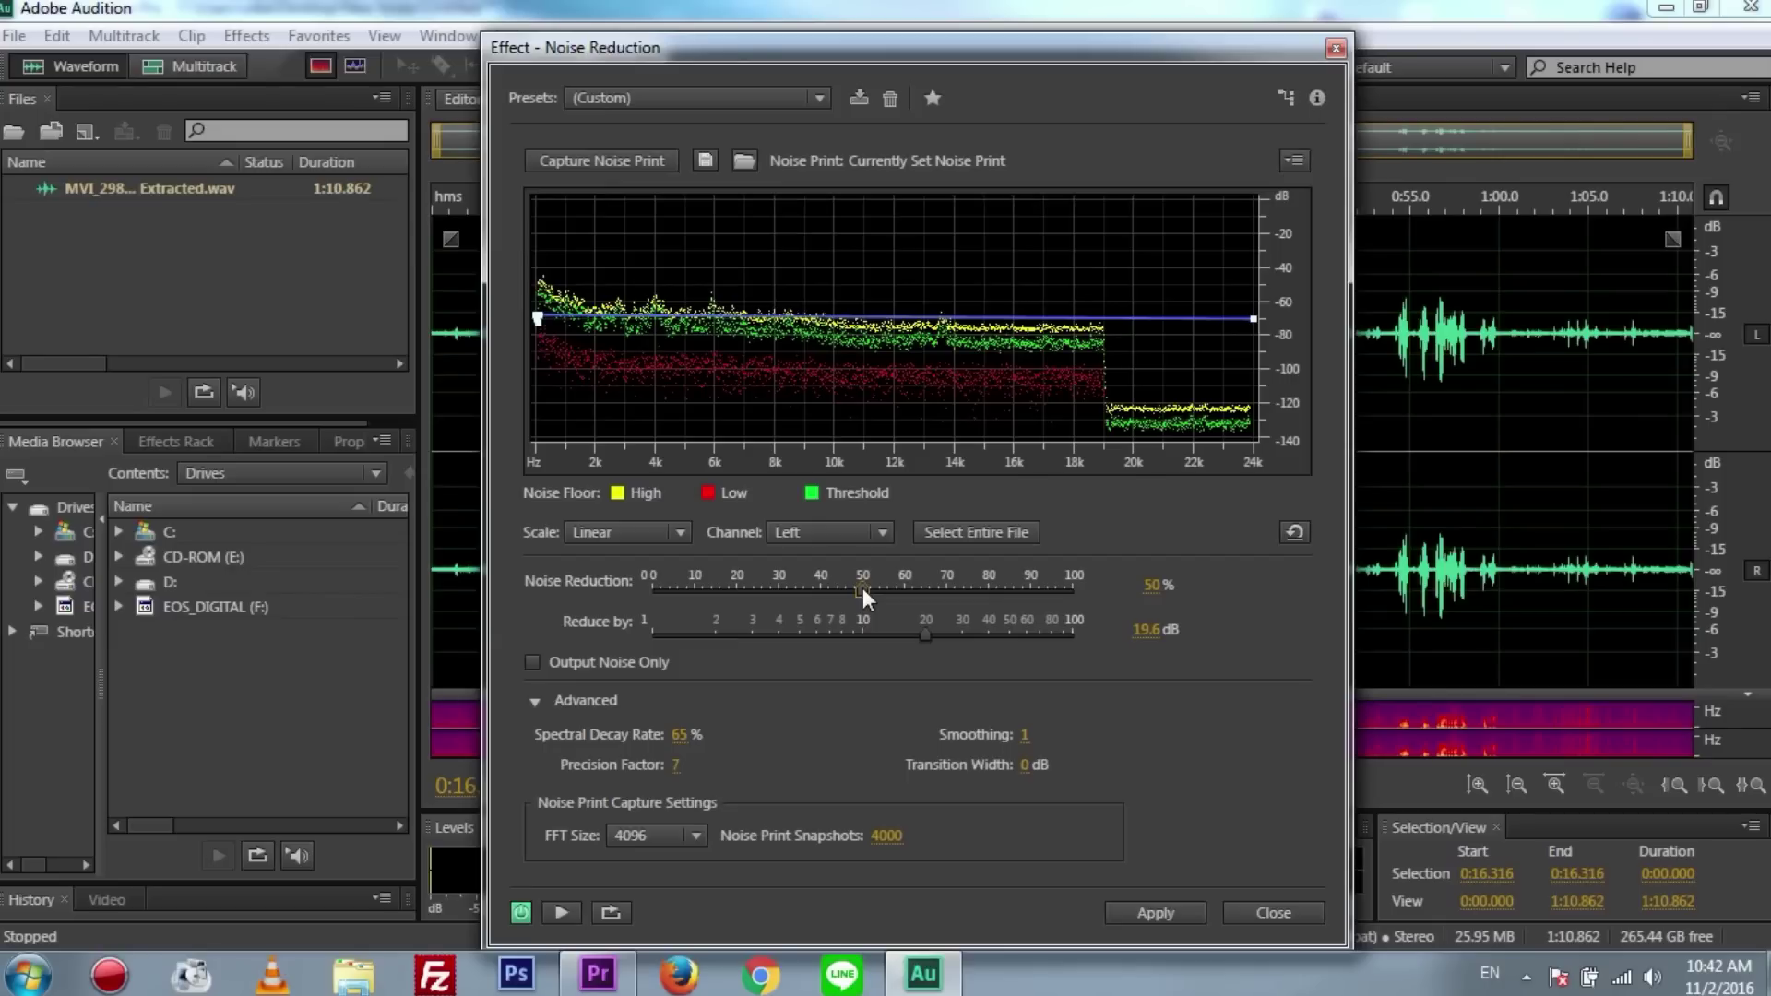
pyautogui.click(1075, 590)
pyautogui.click(1075, 635)
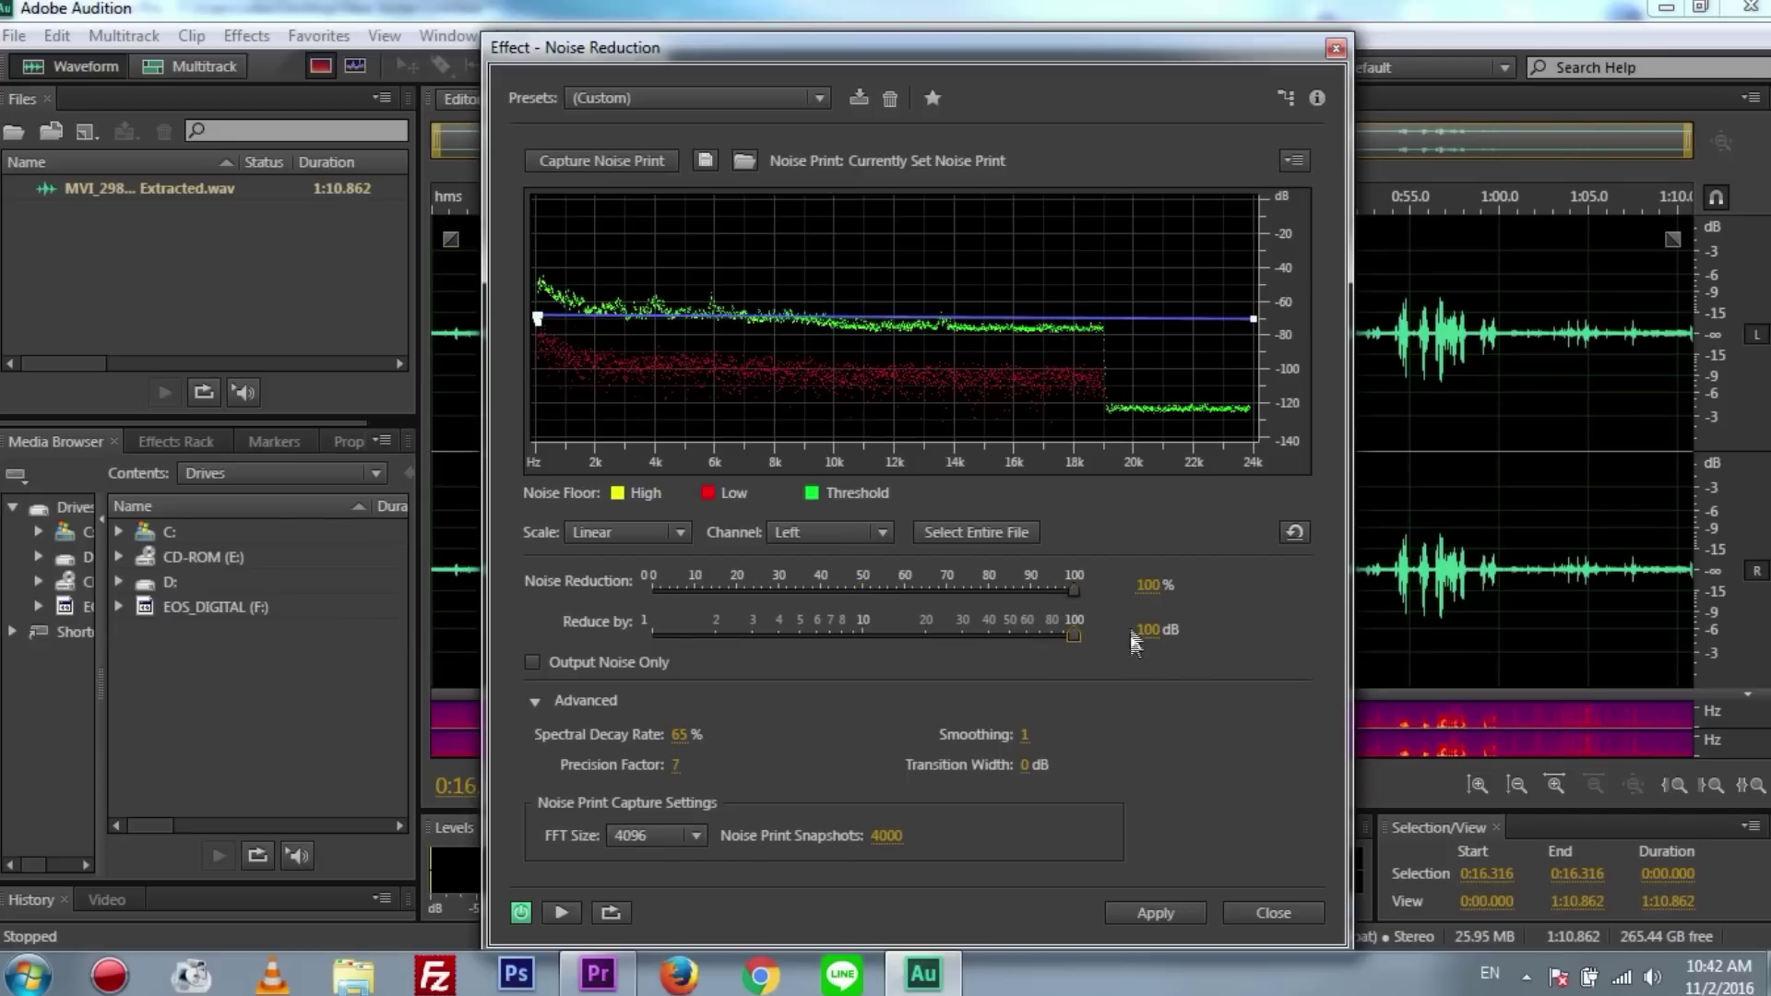
pyautogui.press('space')
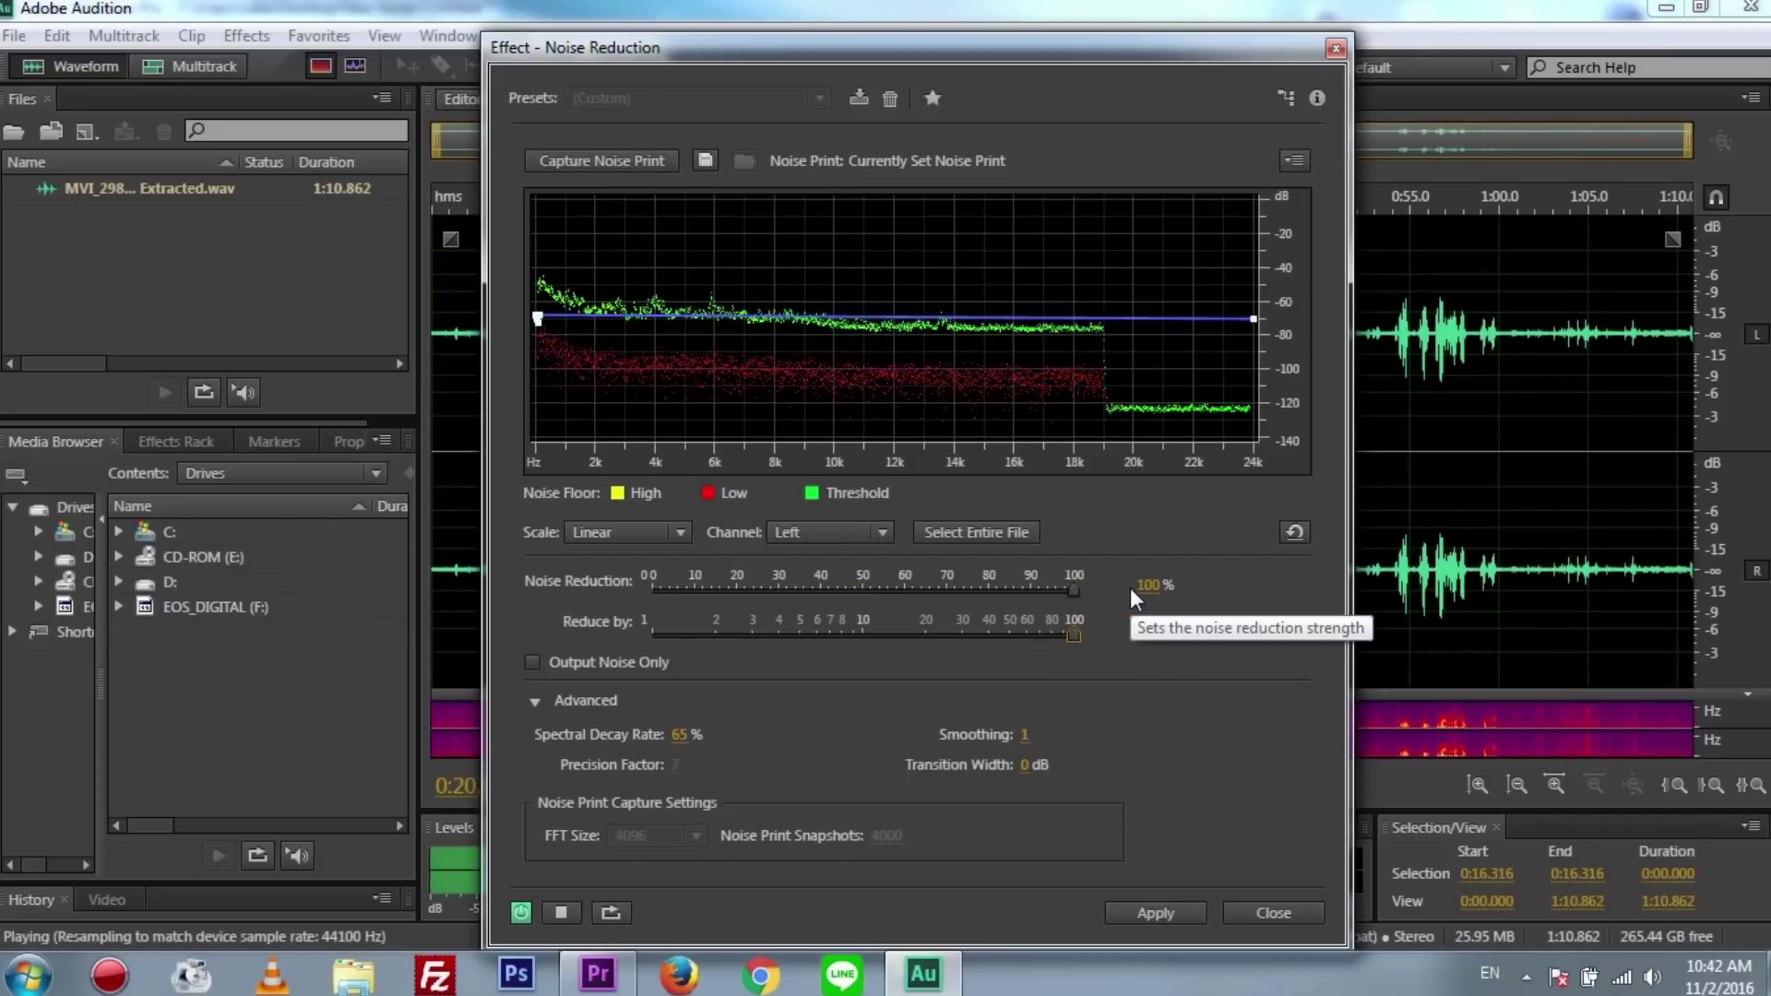
pyautogui.press('space')
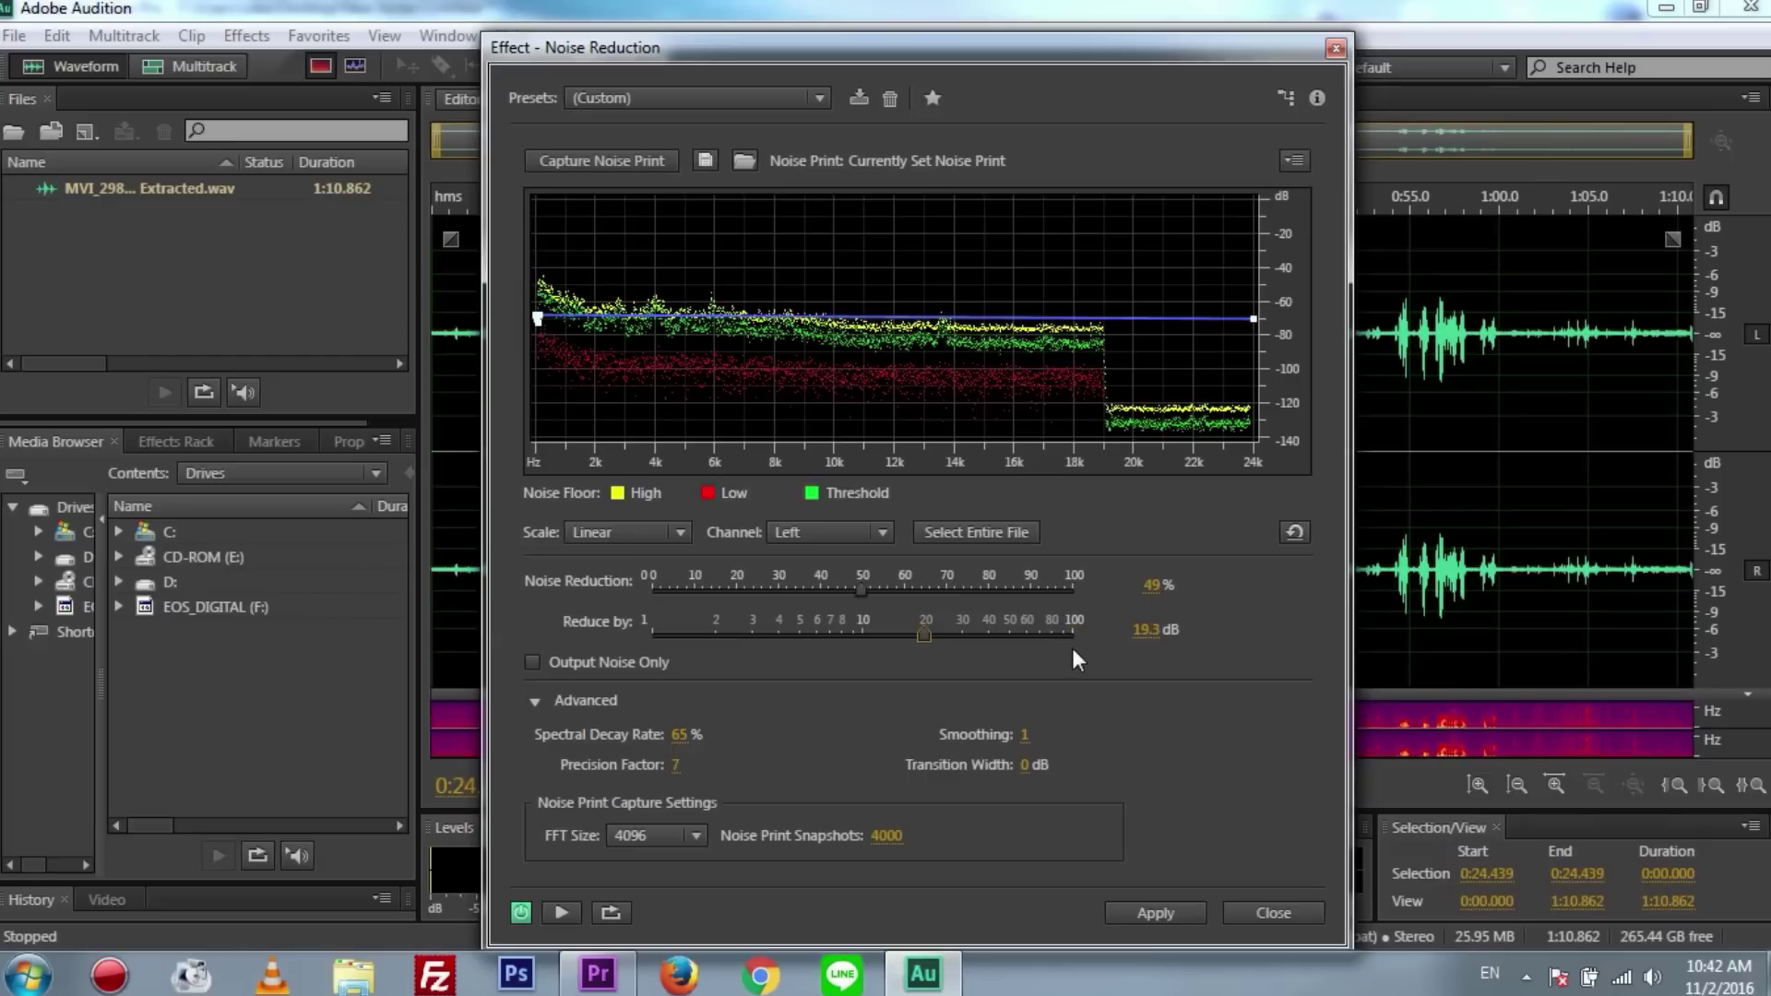
# - Set noise reduction to 49% and Reduce by to 19.3 dB, preview the audio, and apply the effect
pyautogui.press('space')
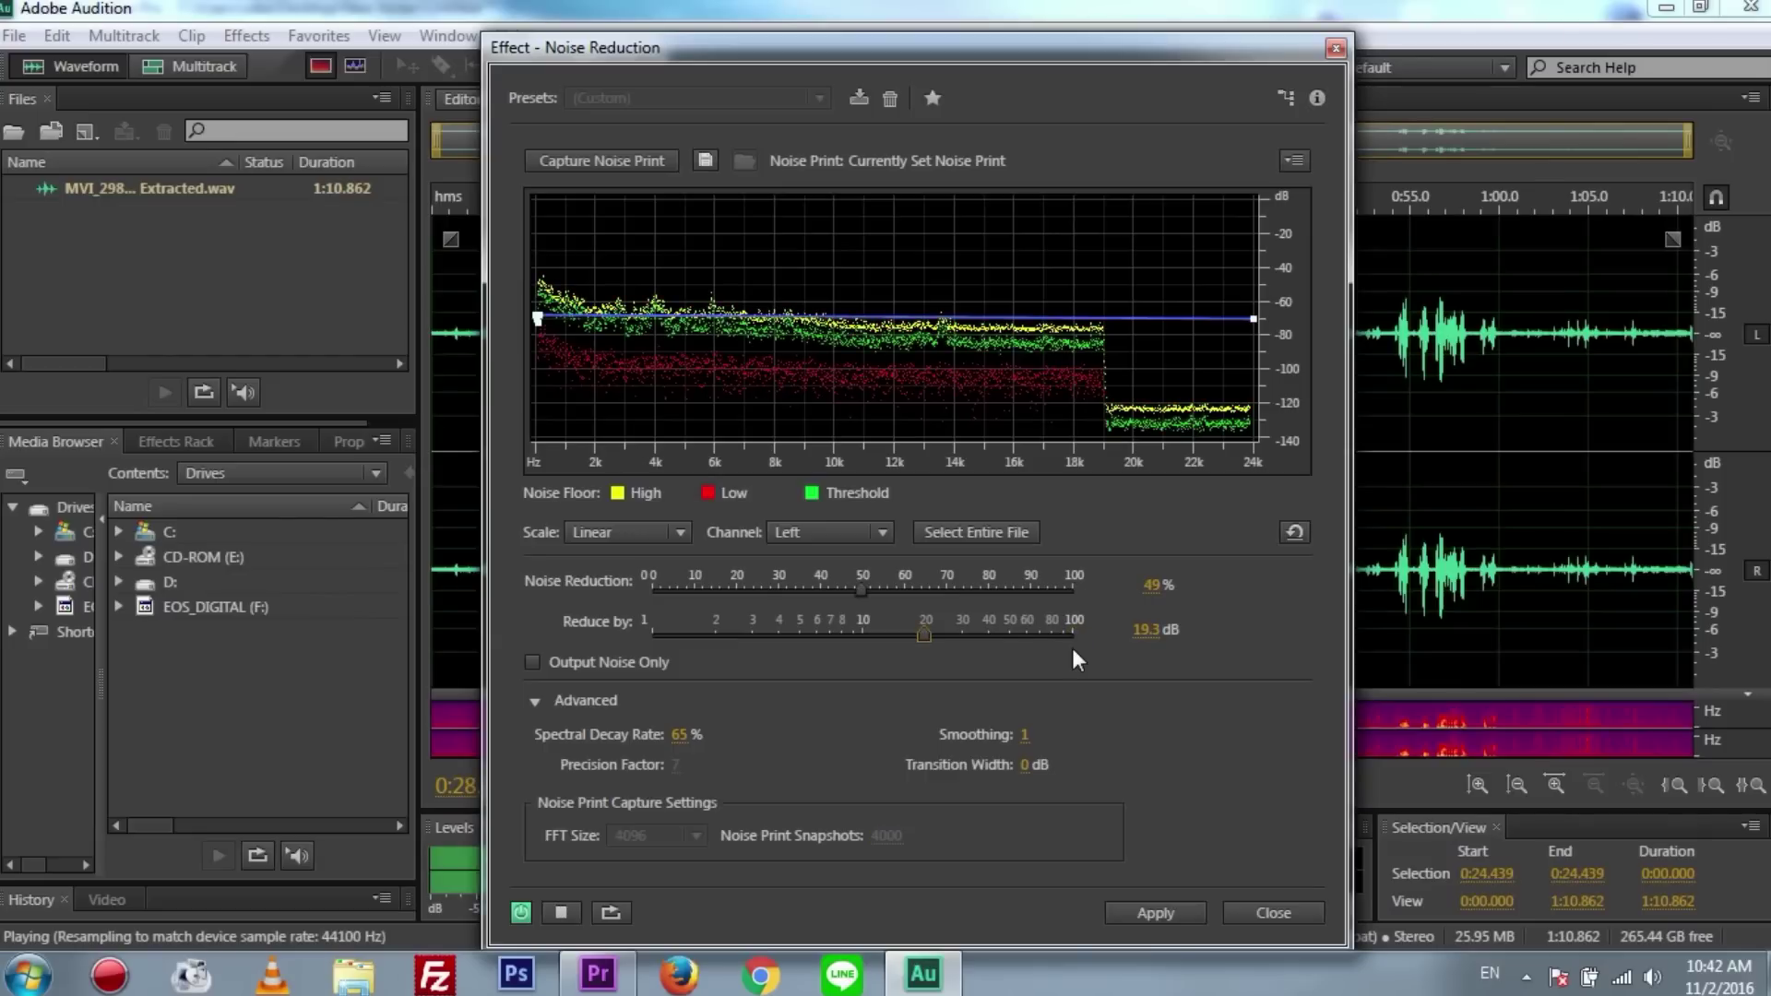
pyautogui.press('space')
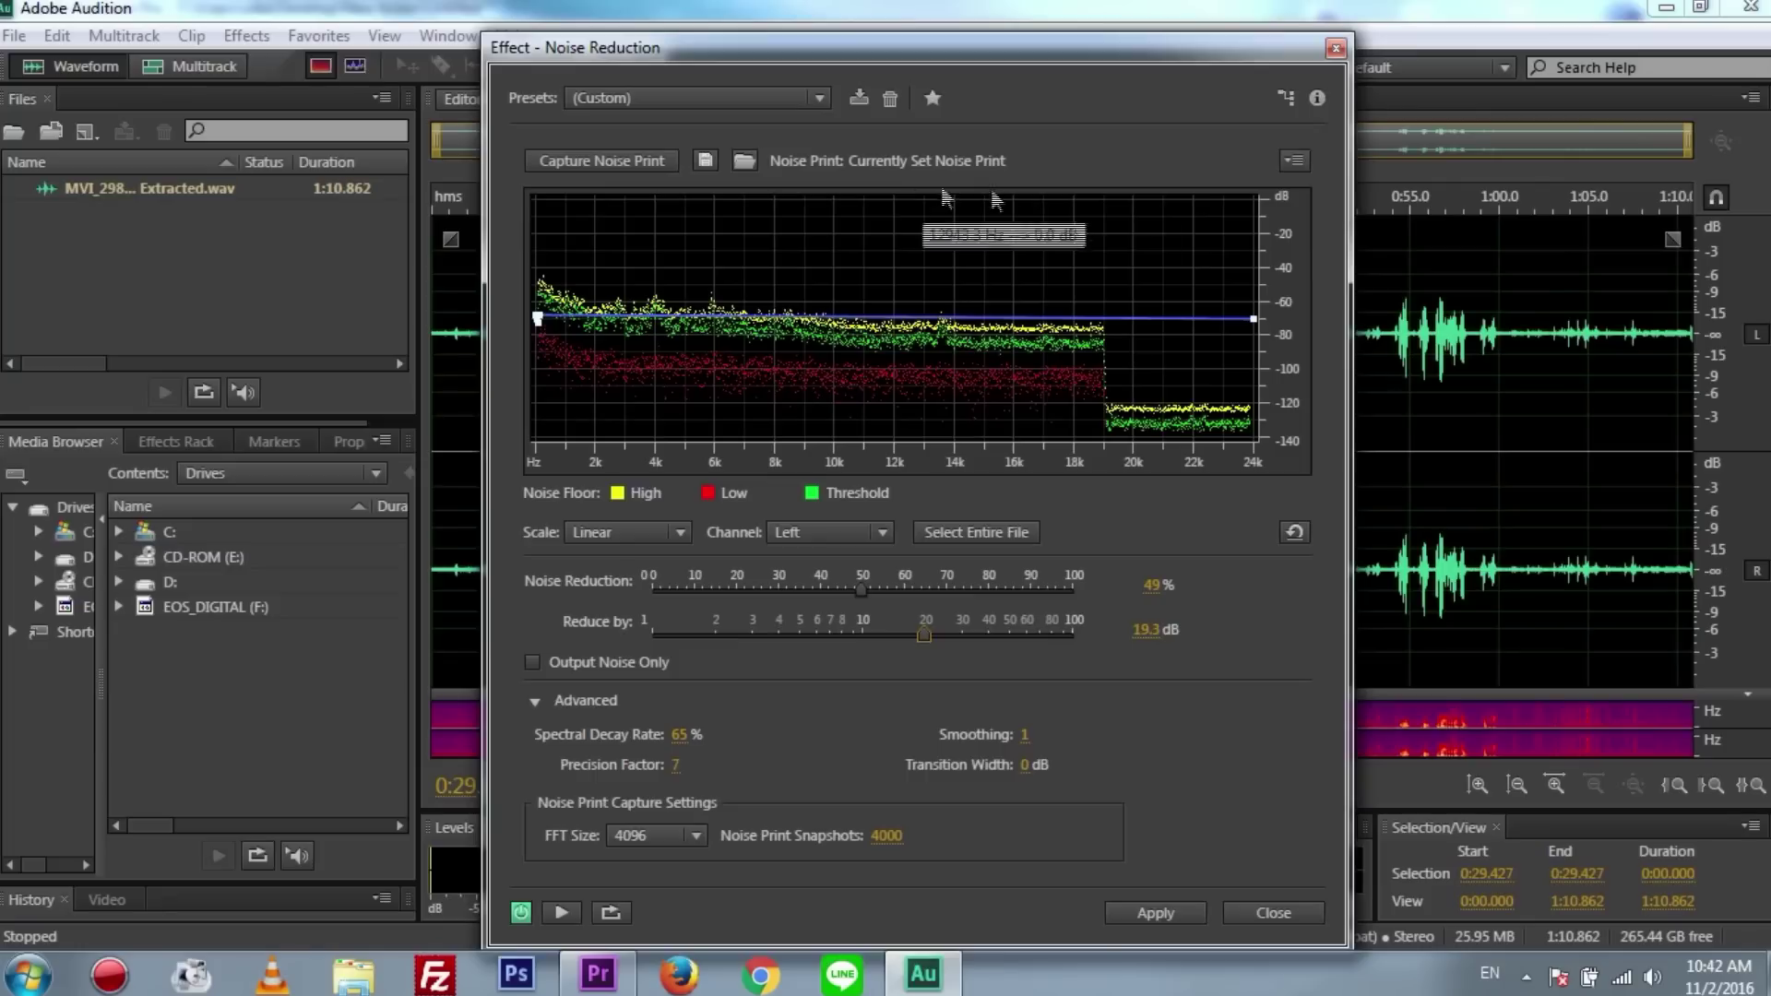
pyautogui.click(1154, 912)
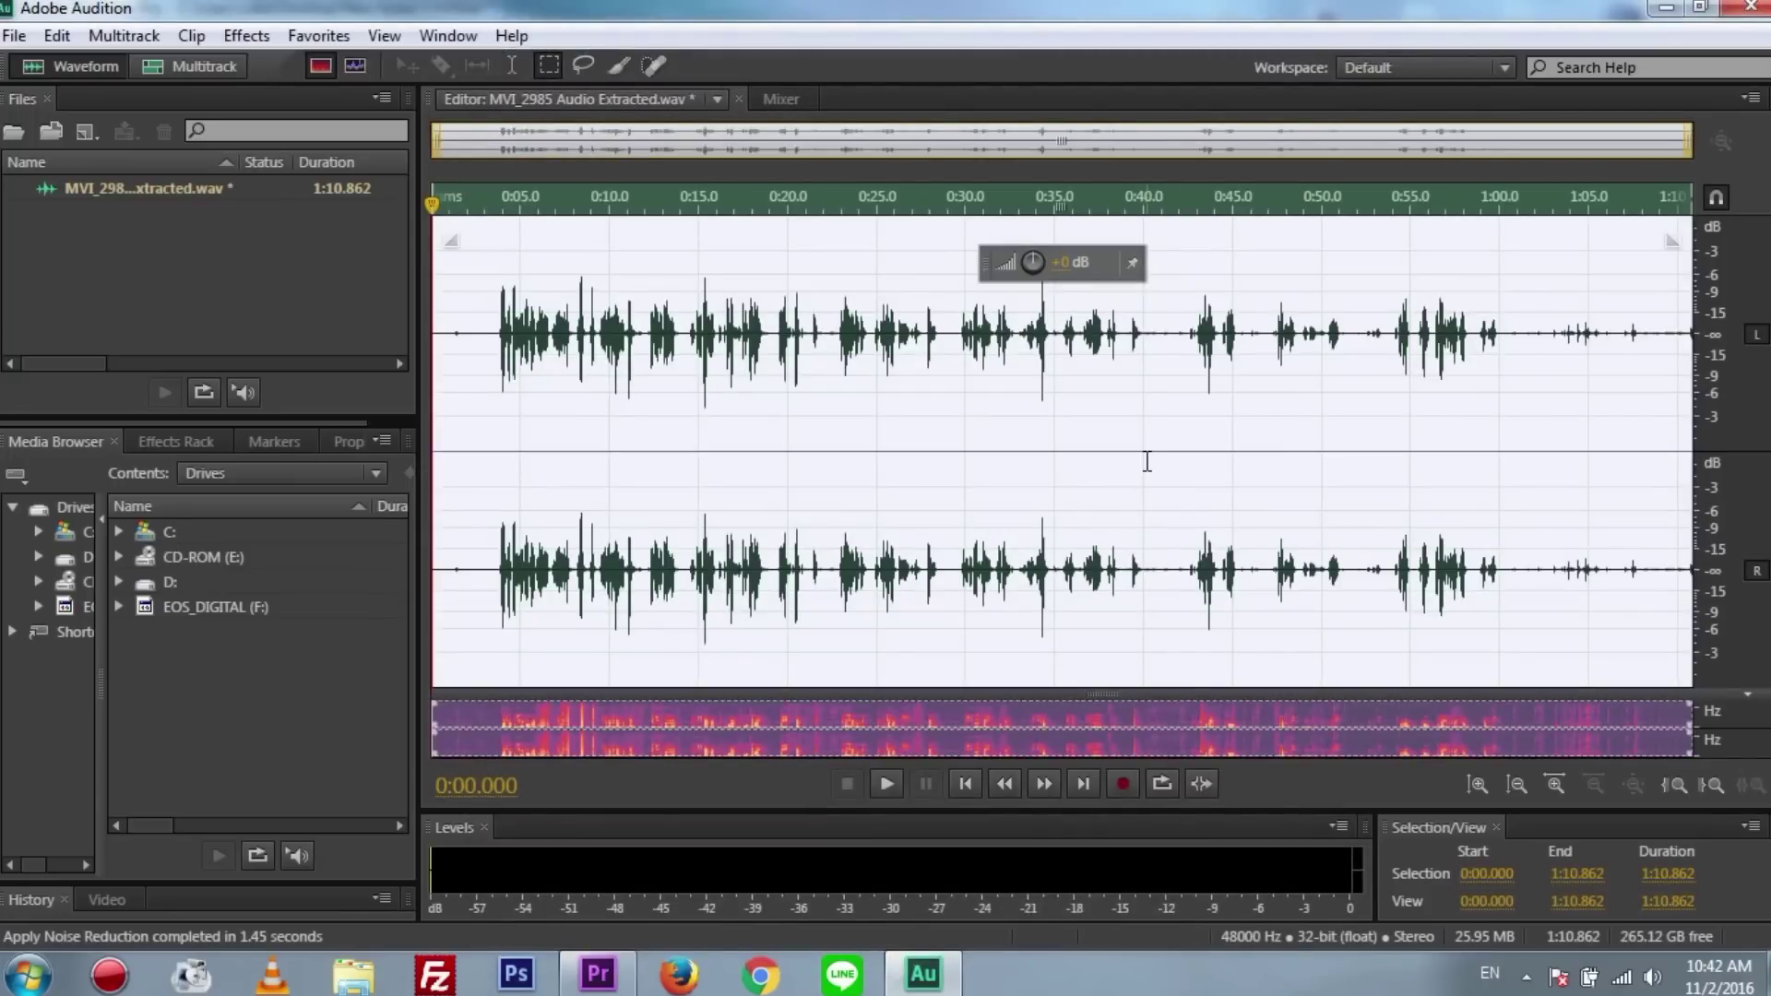
# - Play the processed waveform from the beginning to check the noise reduction
pyautogui.click(1147, 462)
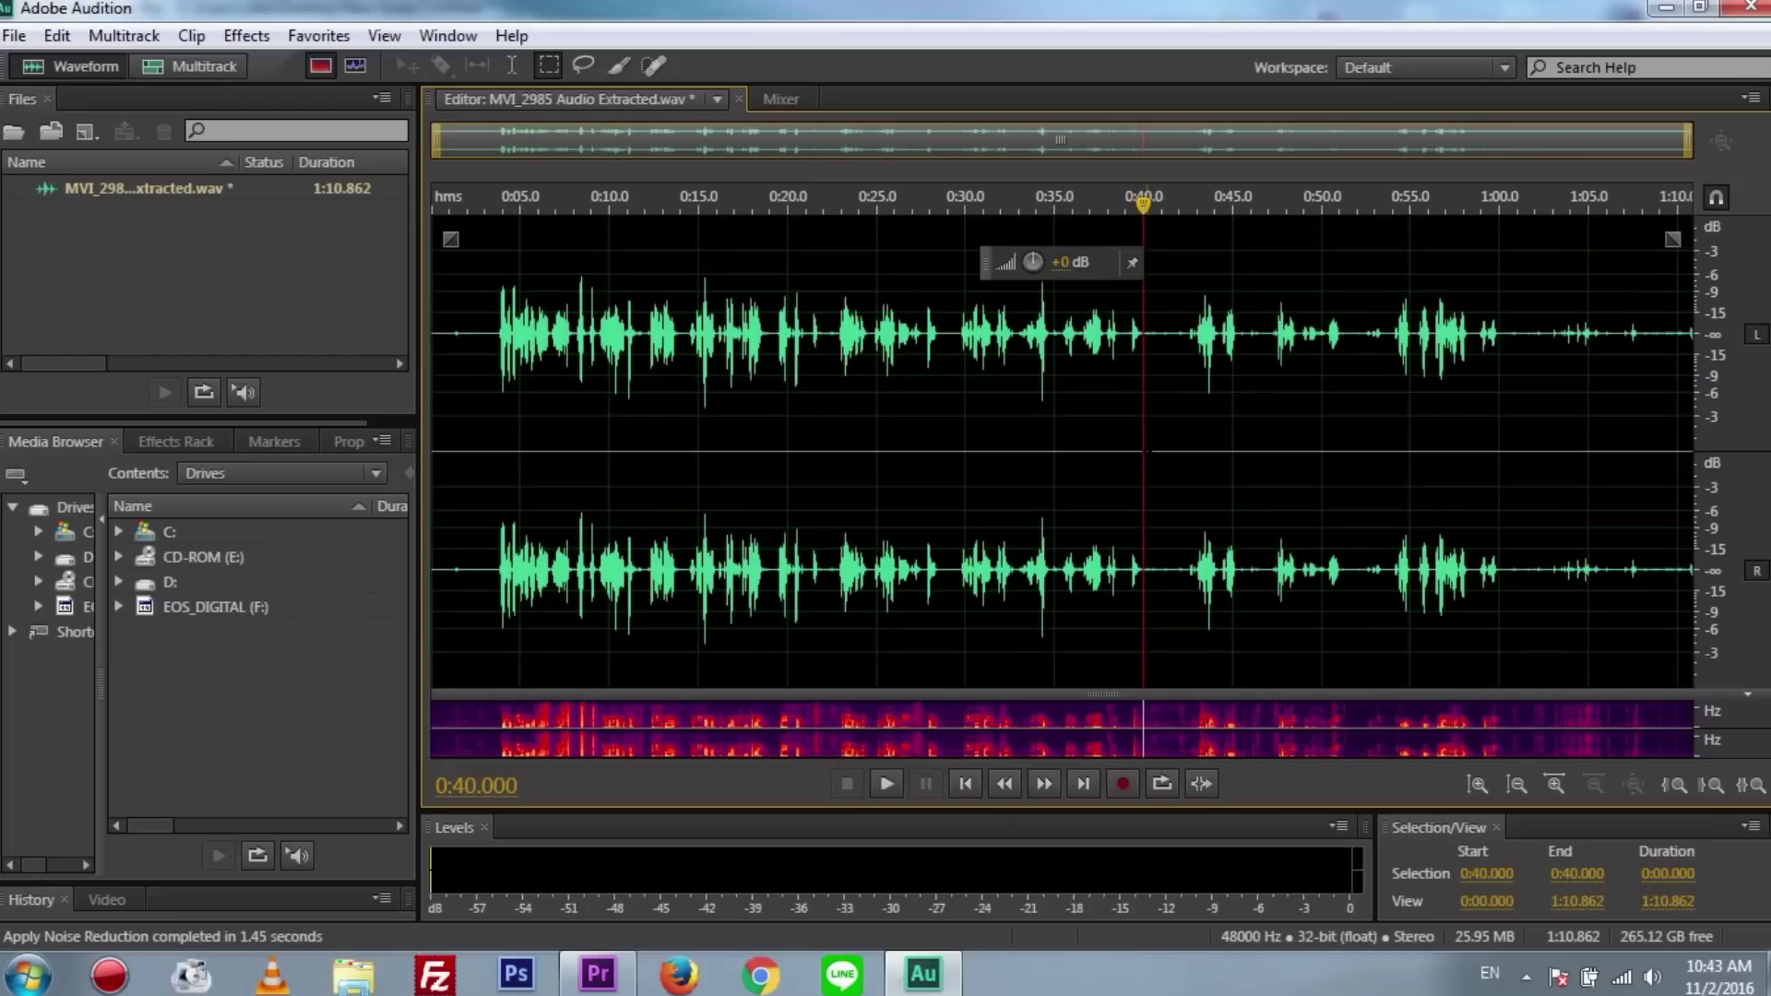
pyautogui.press('Home')
pyautogui.press('space')
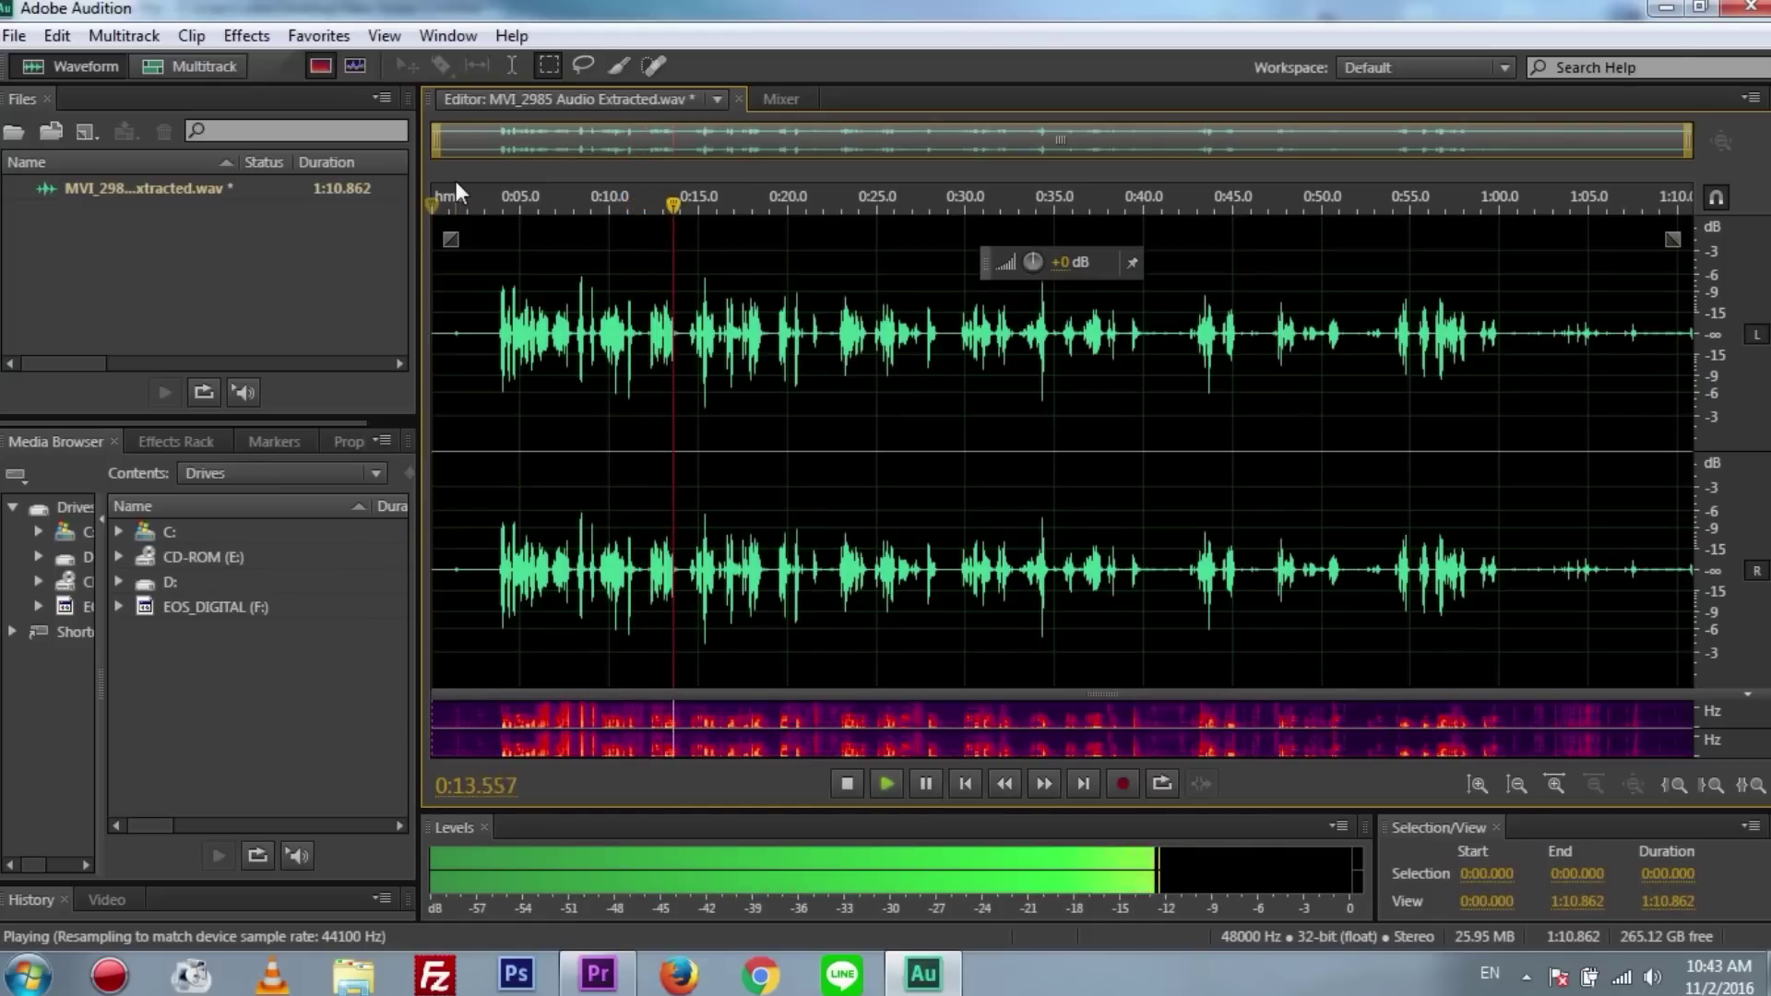
pyautogui.press('space')
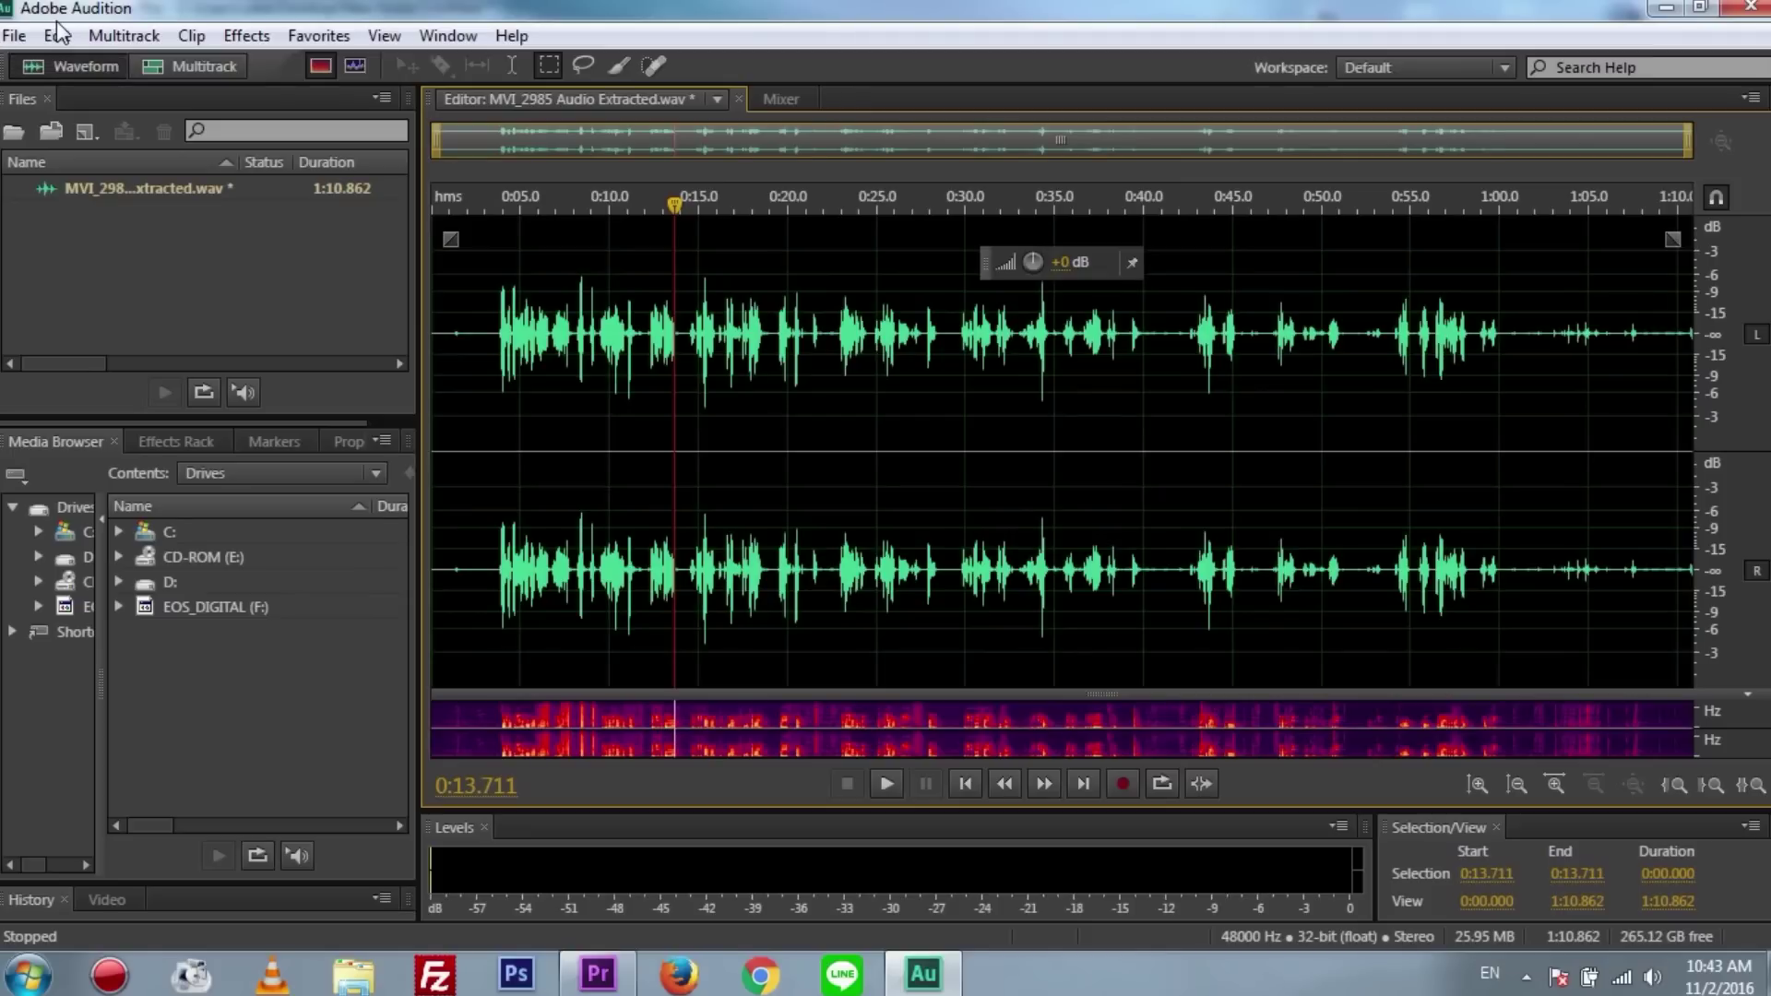
# - Save the processed MVI_2985 Audio Extracted.wav file
pyautogui.click(14, 35)
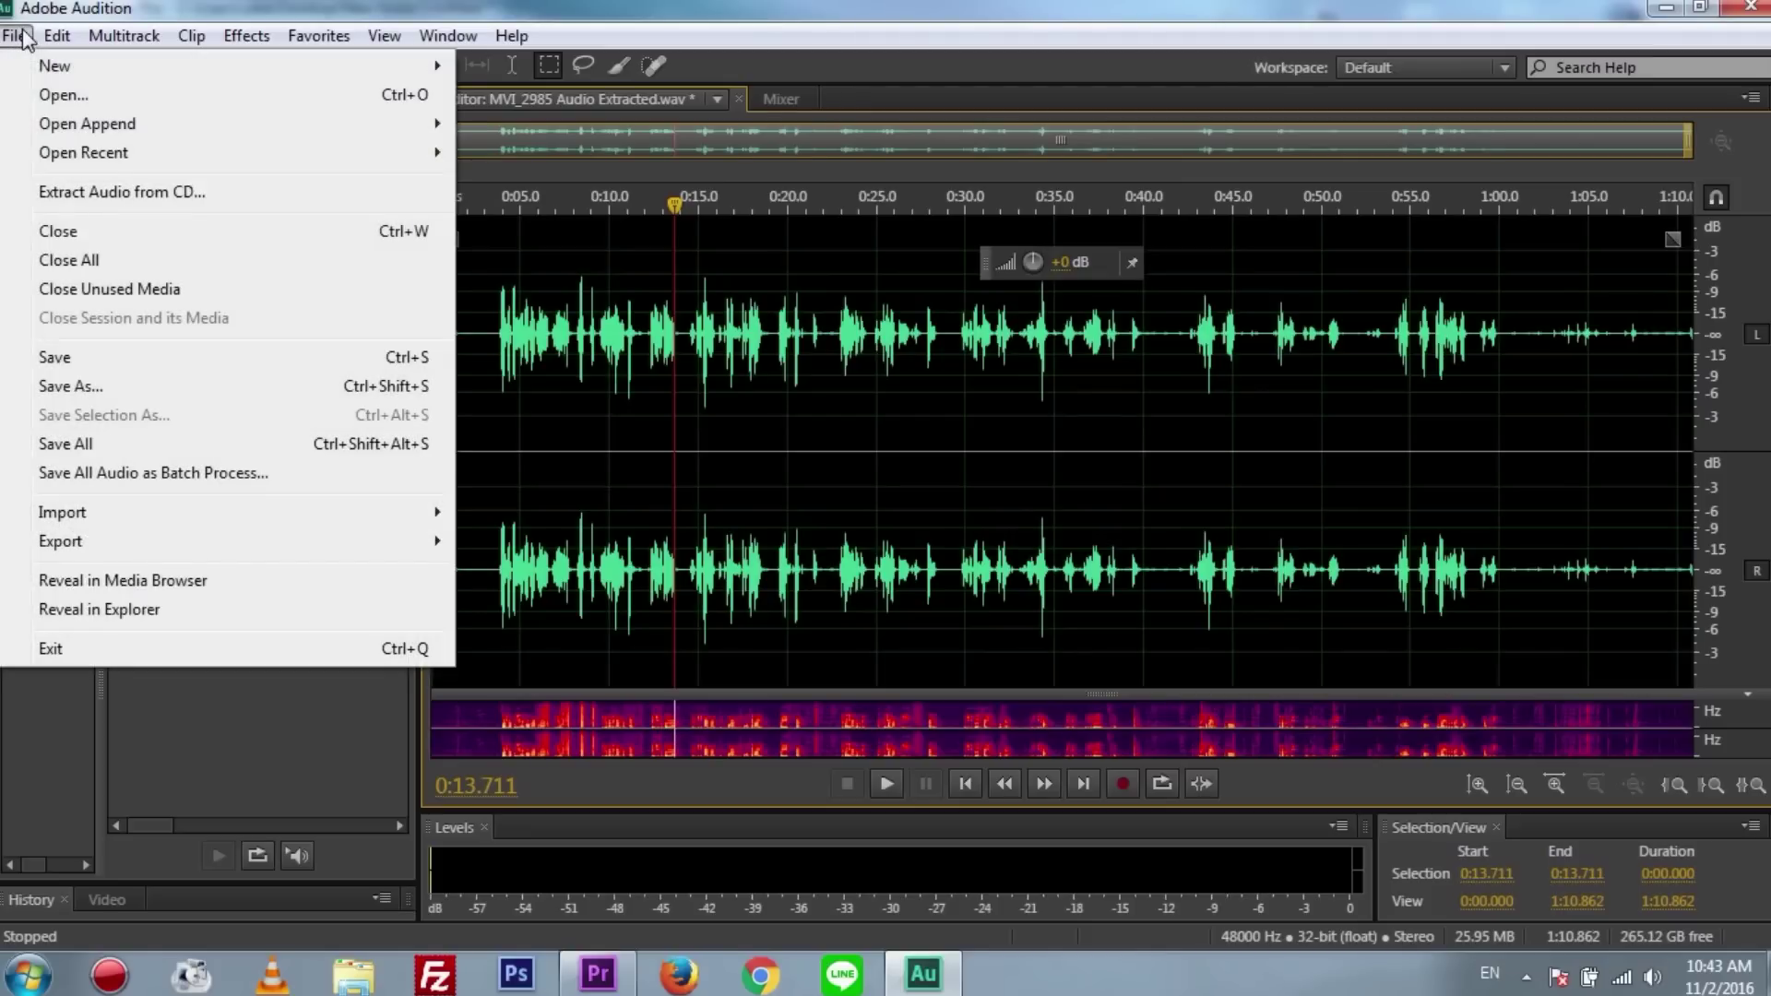
pyautogui.click(107, 357)
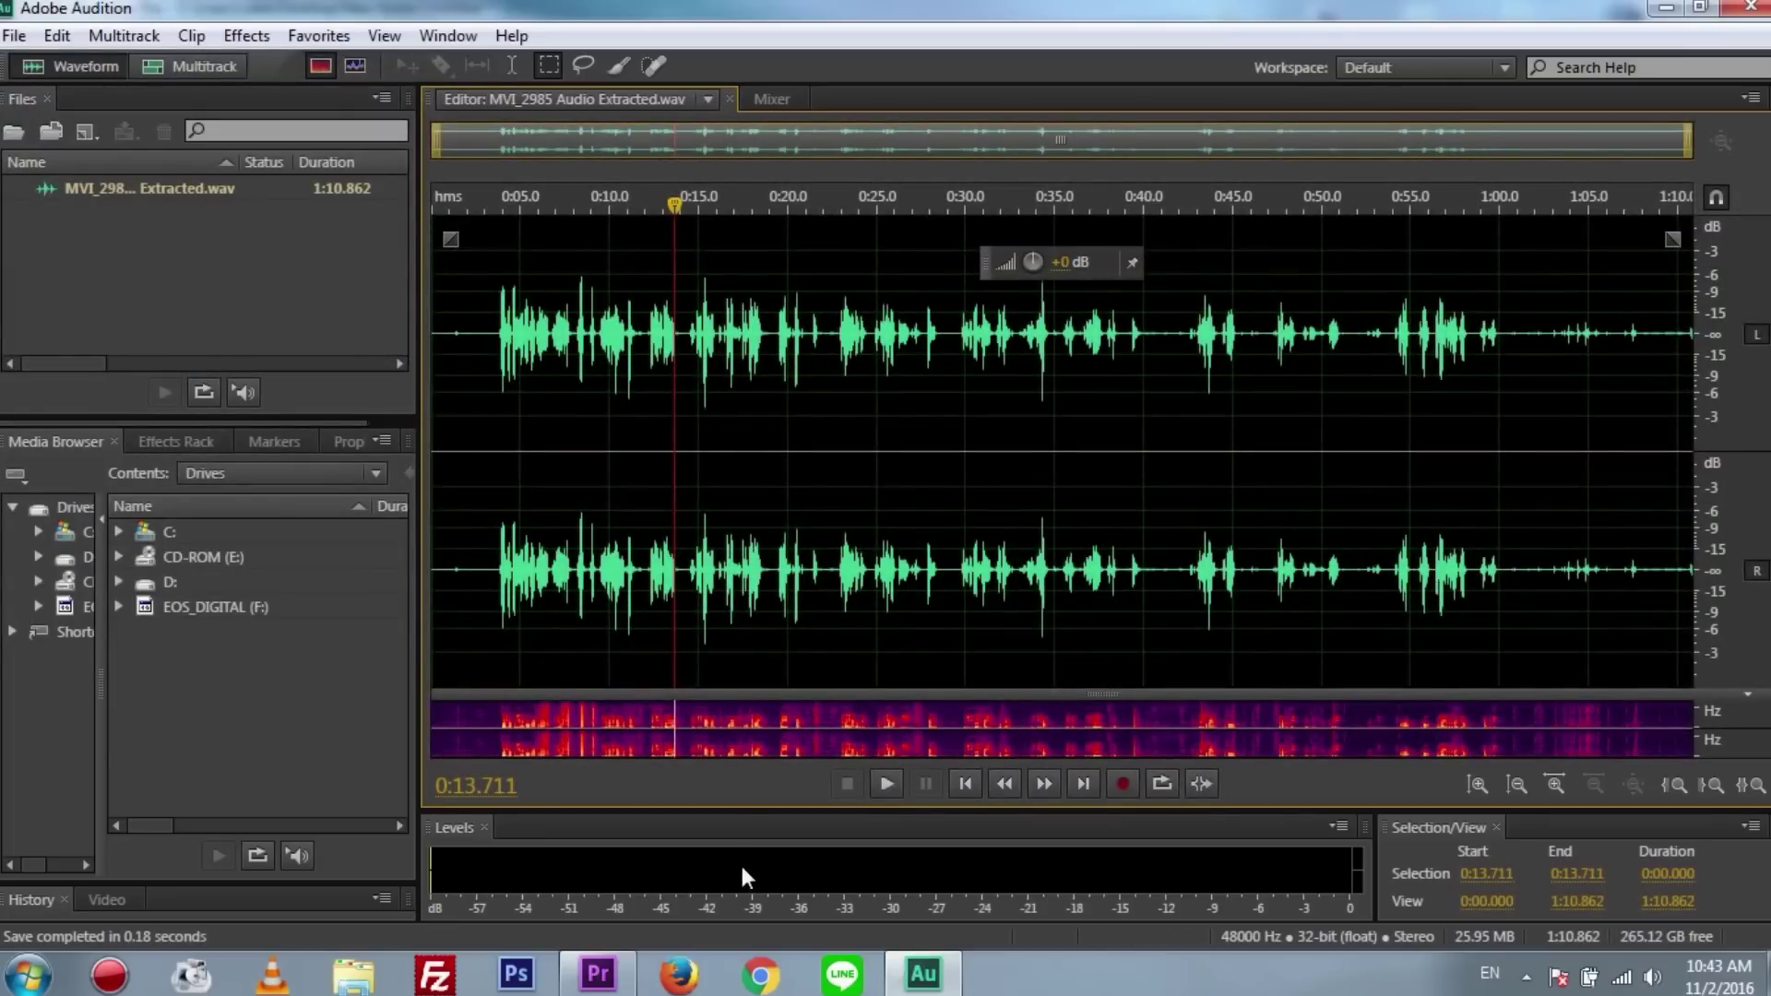
# - Switch to Premiere Pro and play Sequence 01 from the start to check the cleaned audio
pyautogui.click(600, 976)
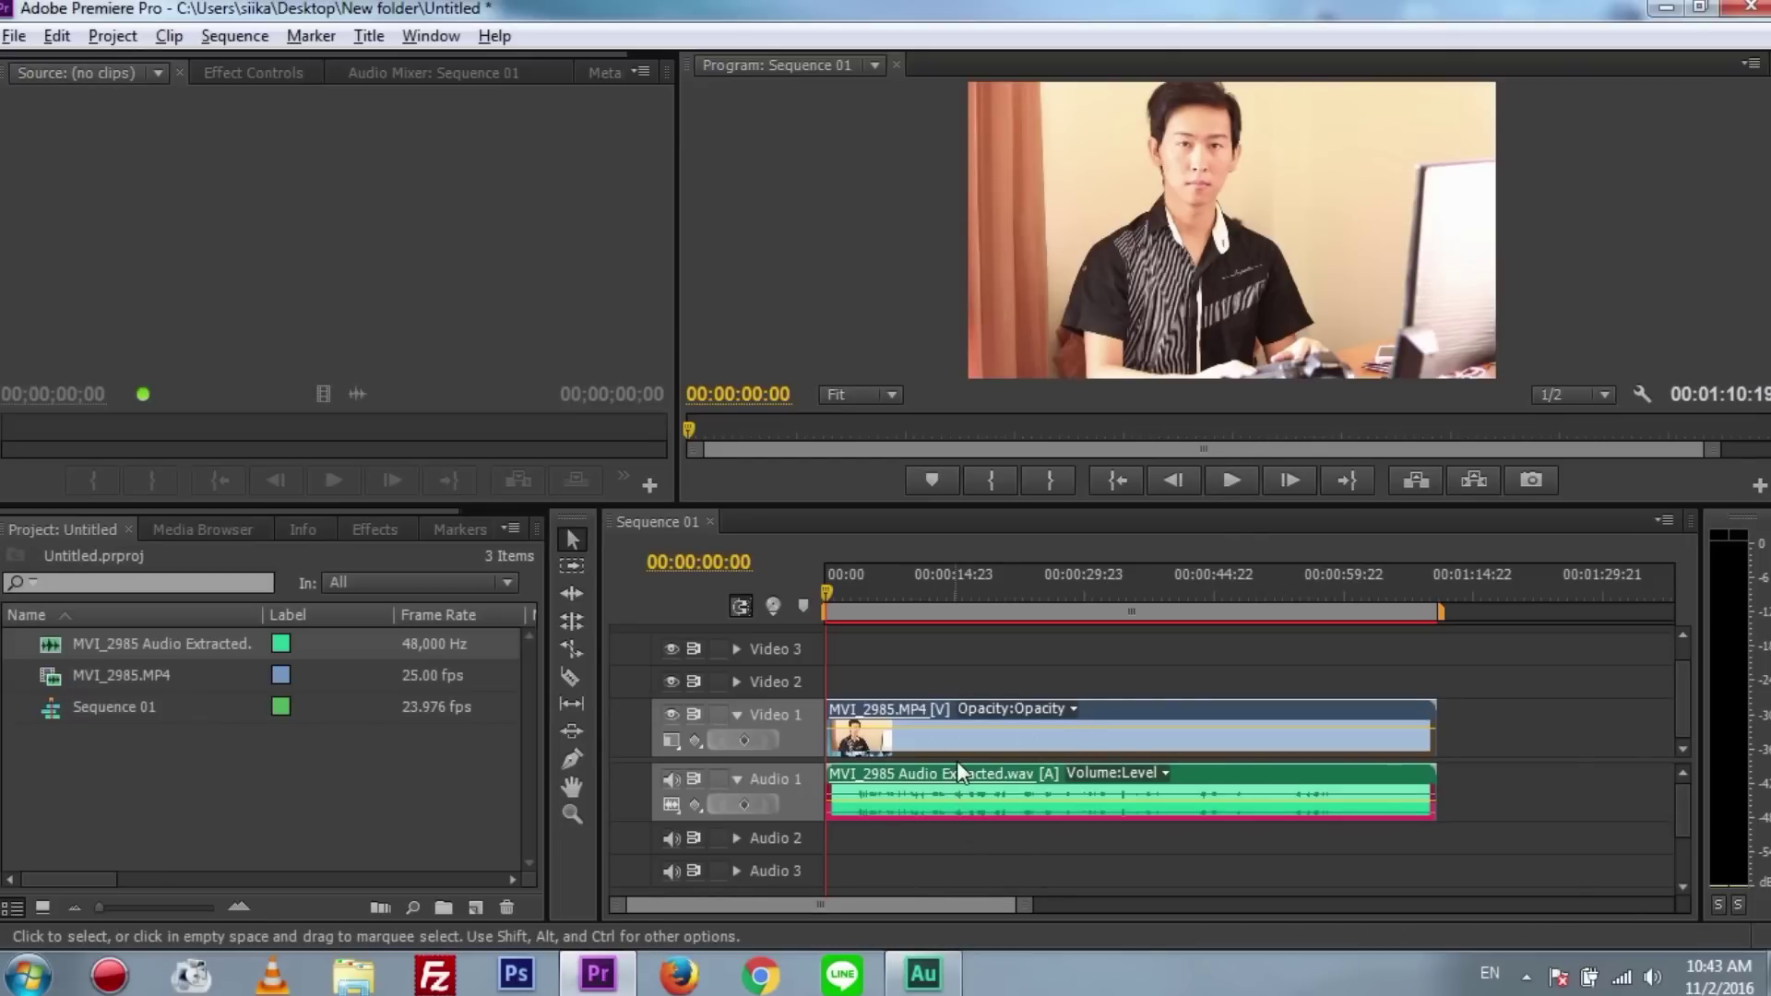
pyautogui.press('space')
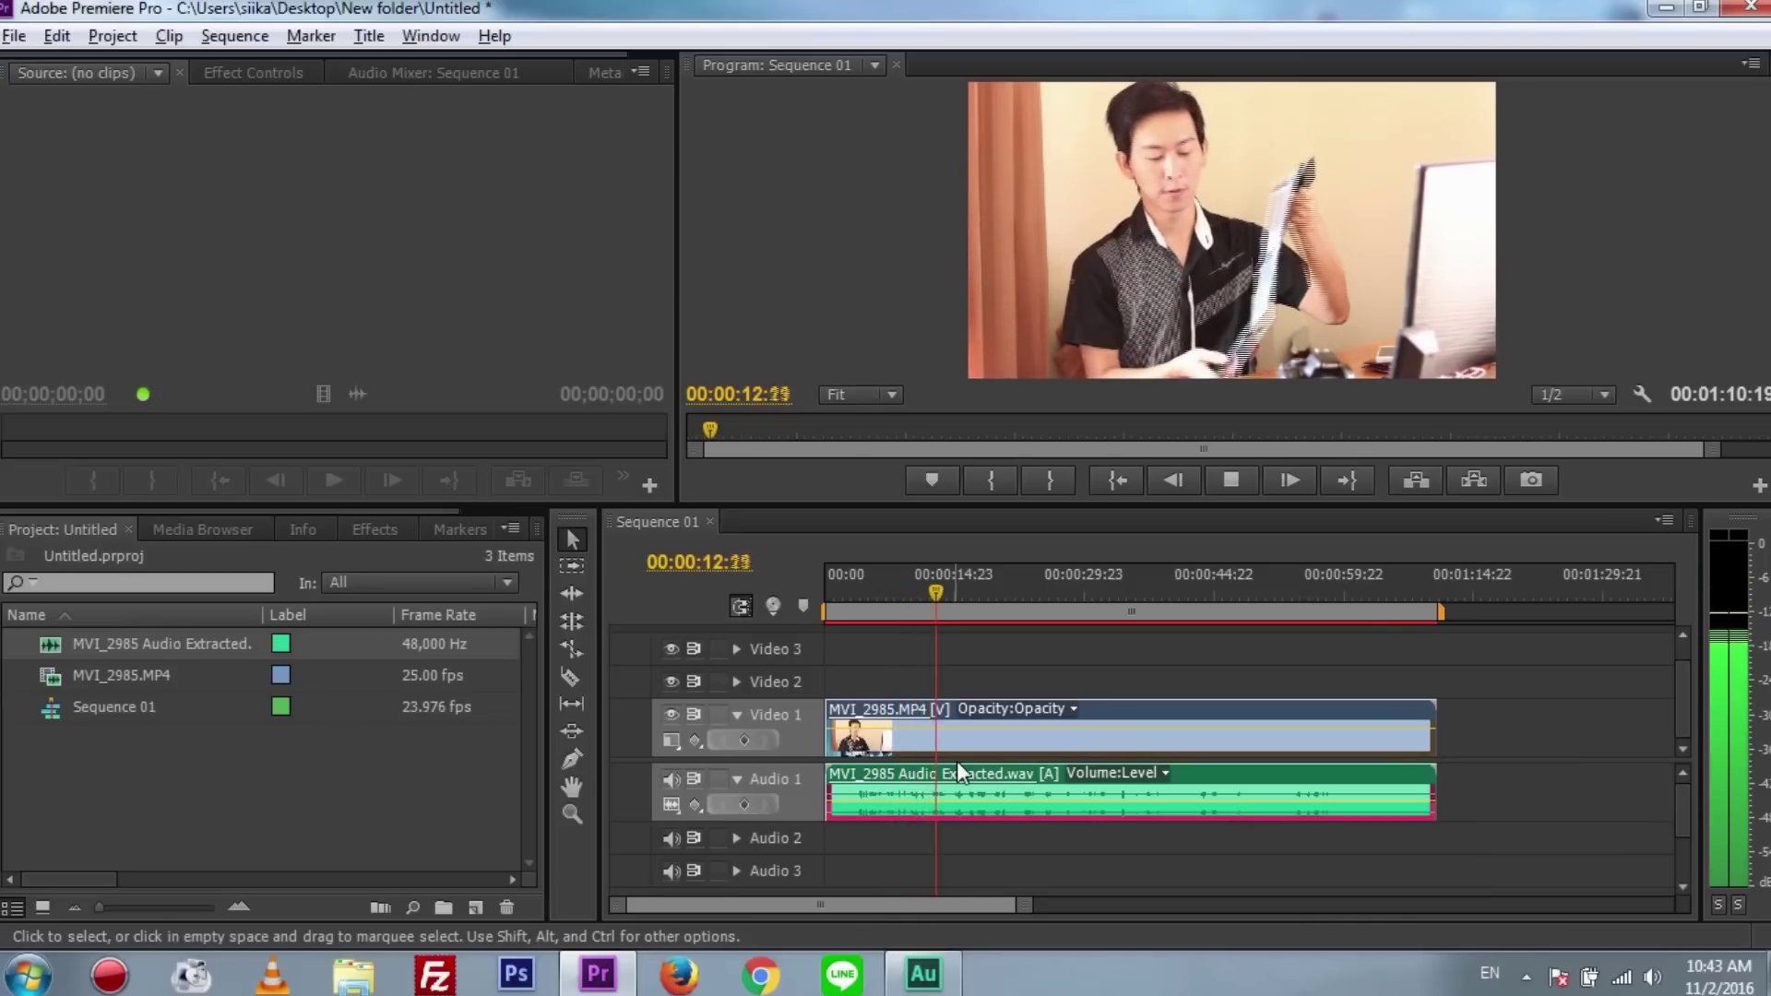
pyautogui.press('space')
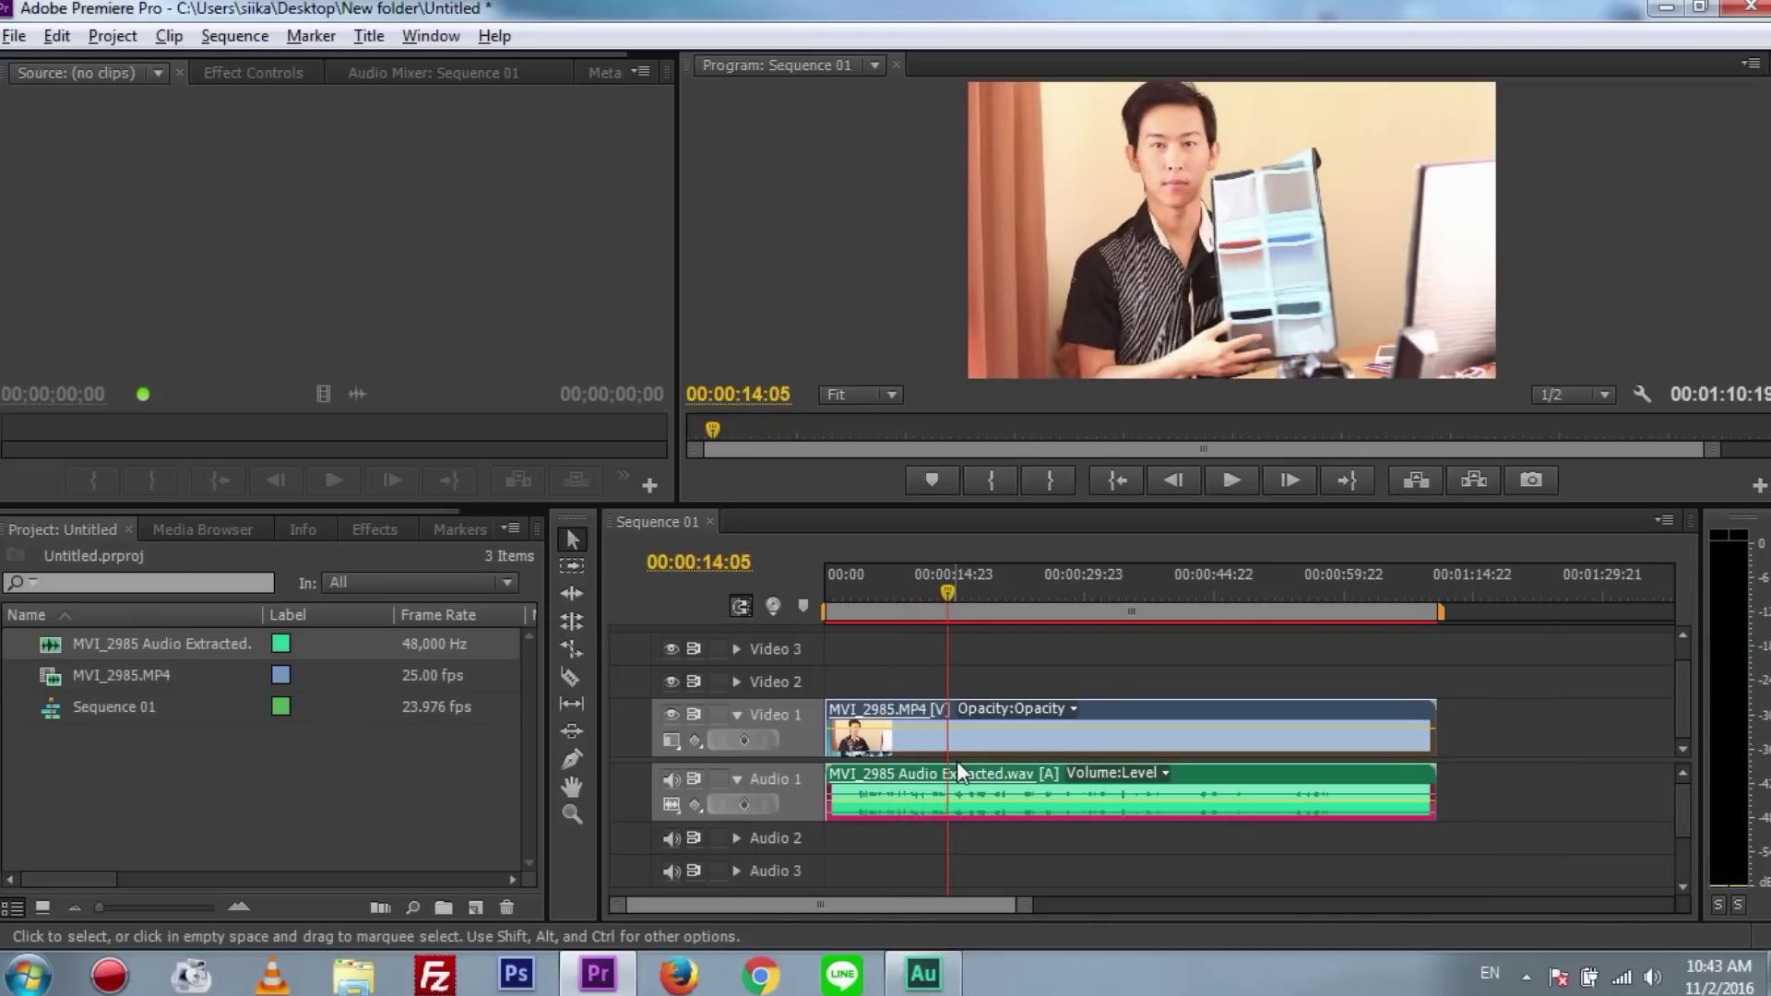